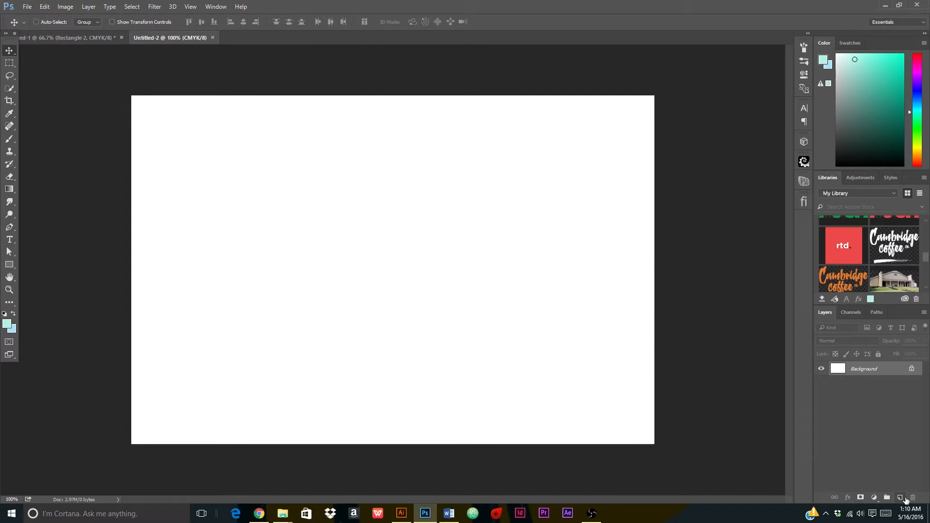
Add an empty Layer 1 above the background and switch to the Brush tool.
left_click(902, 498)
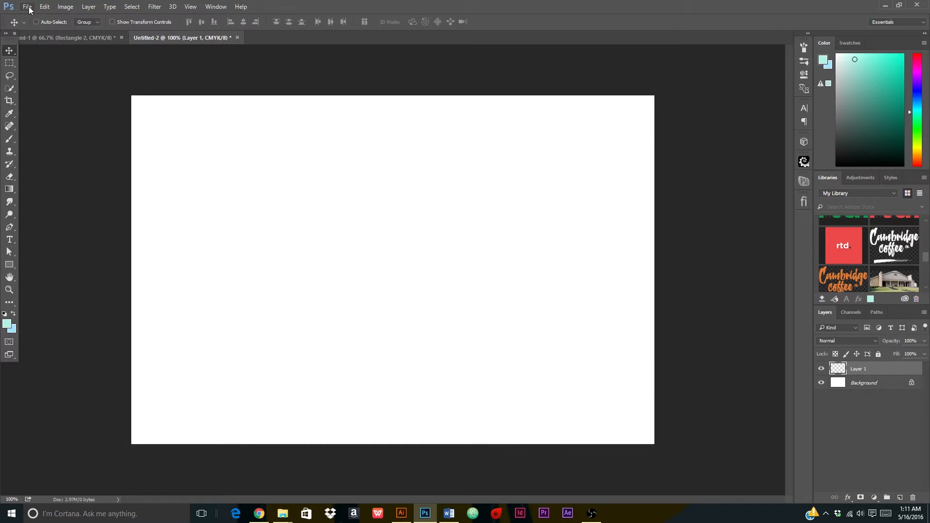
left_click(13, 140)
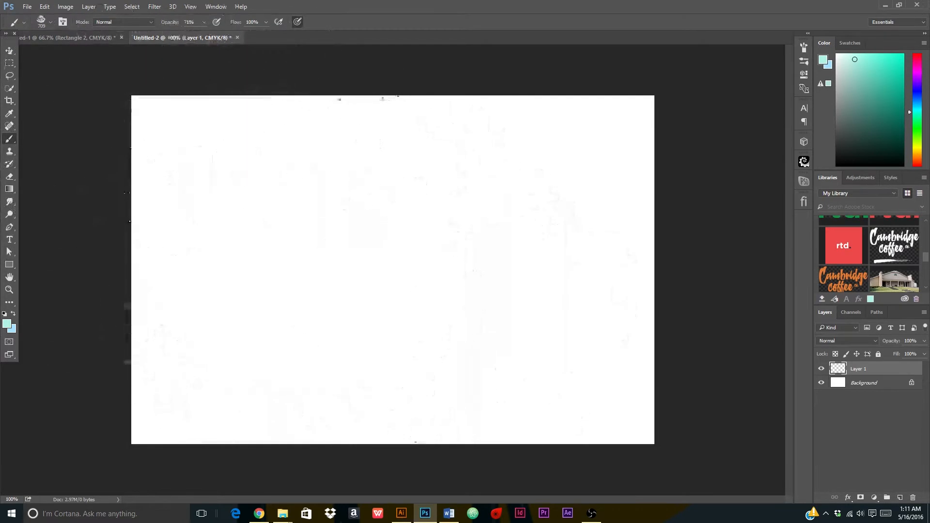
left_click(50, 23)
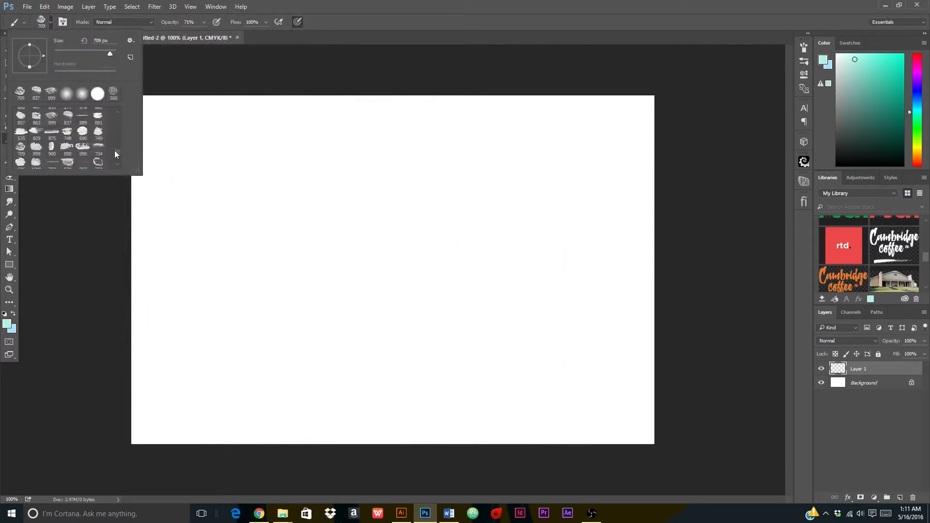
Try the 875, 898, 996, 750, 899 and 707 px watercolour tips, ending on the 844 px brush.
scroll(115, 150, "down", 3)
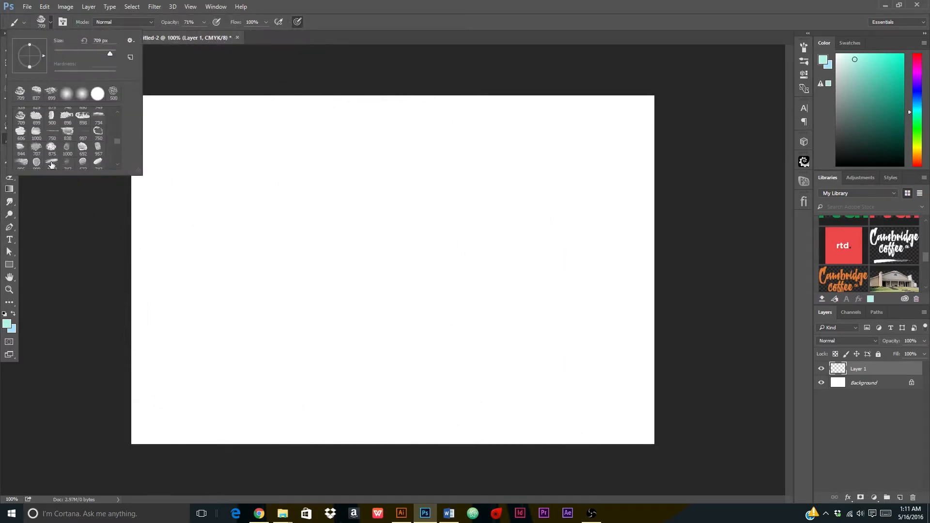
left_click(52, 148)
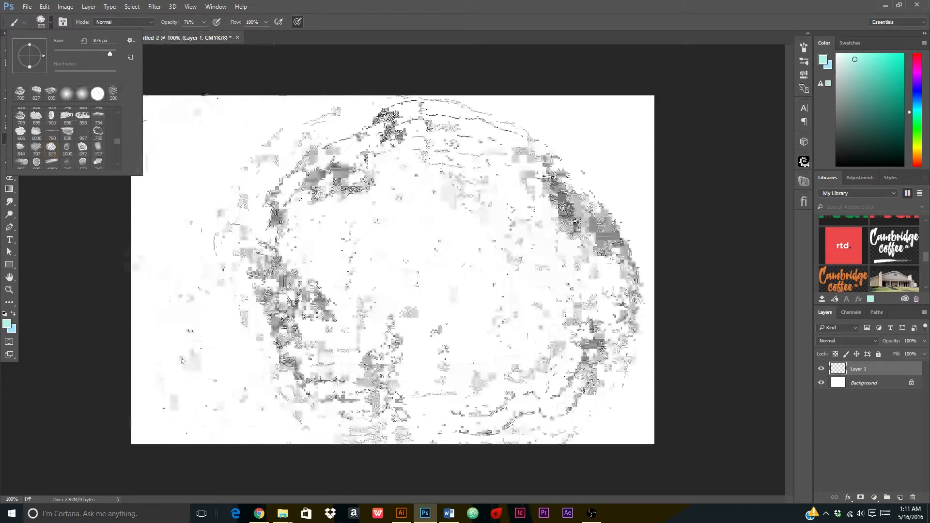
left_click(83, 117)
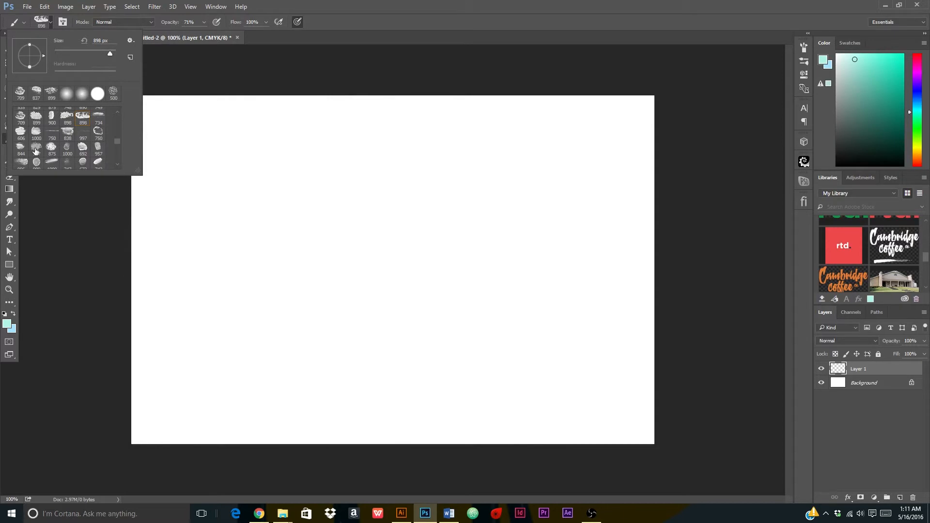
left_click(23, 163)
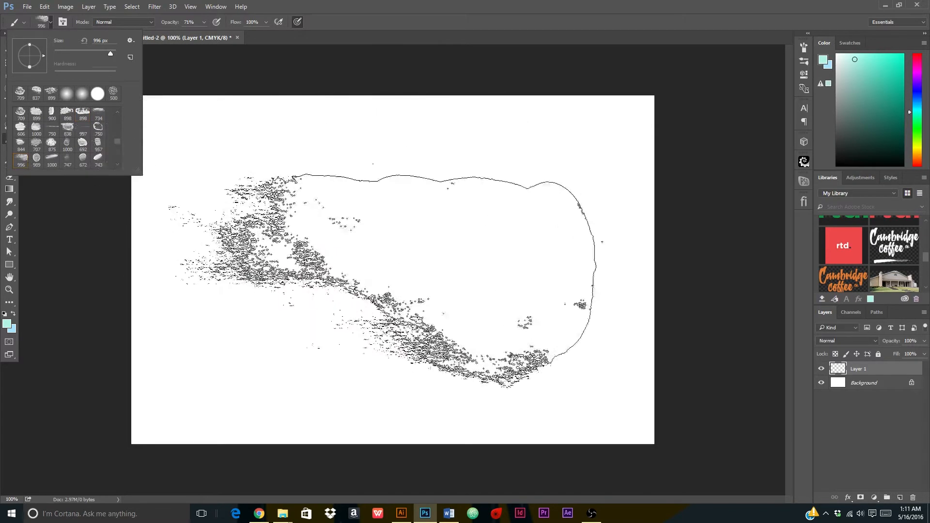
left_click(100, 128)
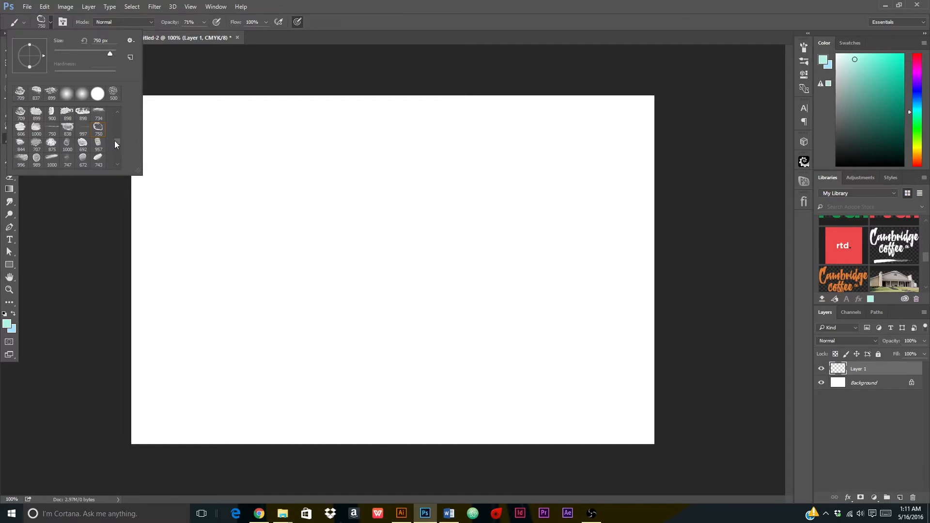
left_click_drag(114, 141, 113, 147)
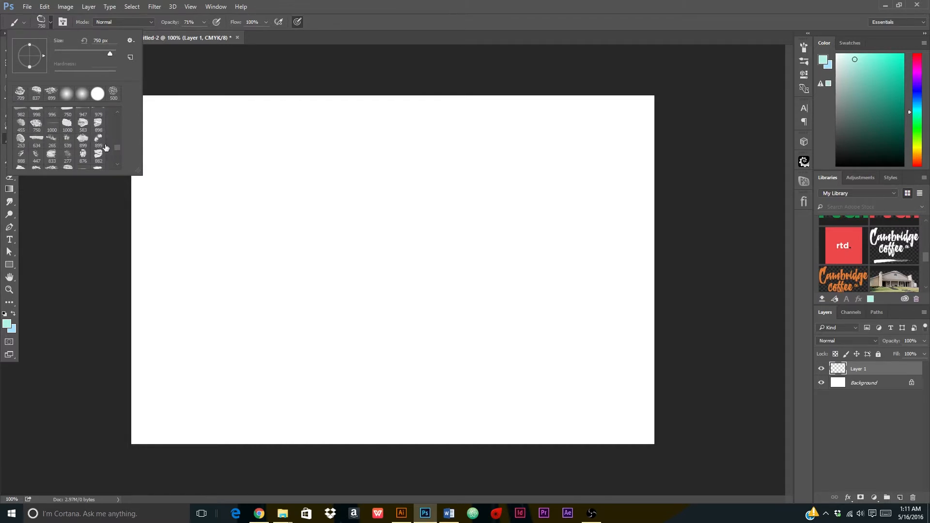
left_click(98, 141)
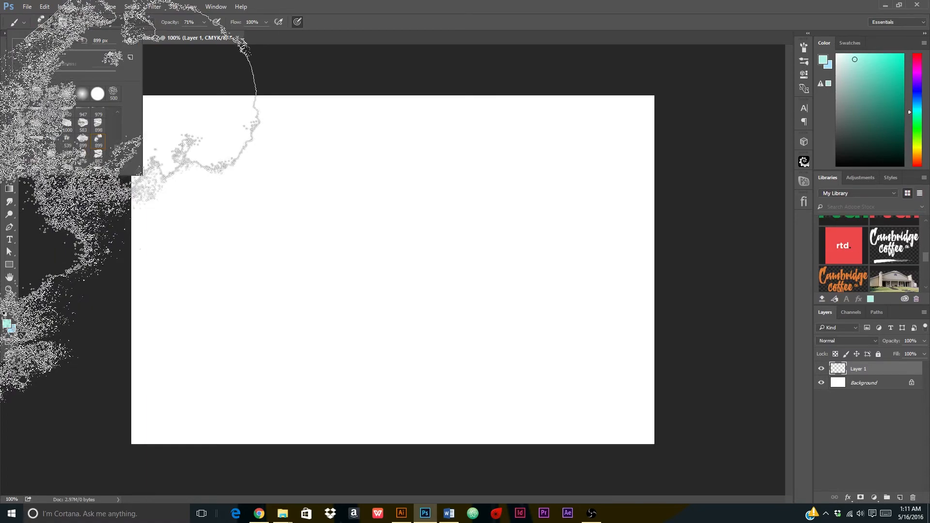
mouse_move(43, 160)
left_mouse_down()
mouse_move(121, 203)
mouse_move(310, 243)
mouse_move(368, 228)
left_mouse_up()
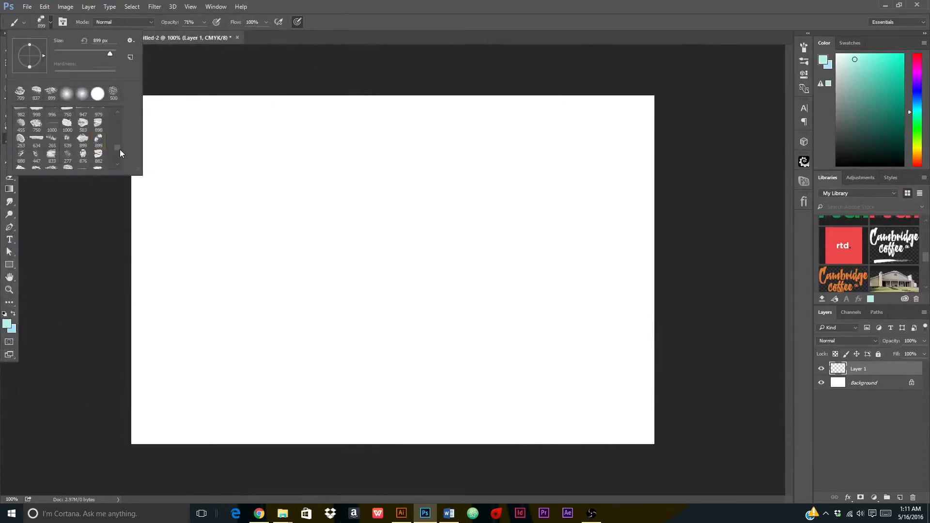
left_click_drag(120, 149, 116, 158)
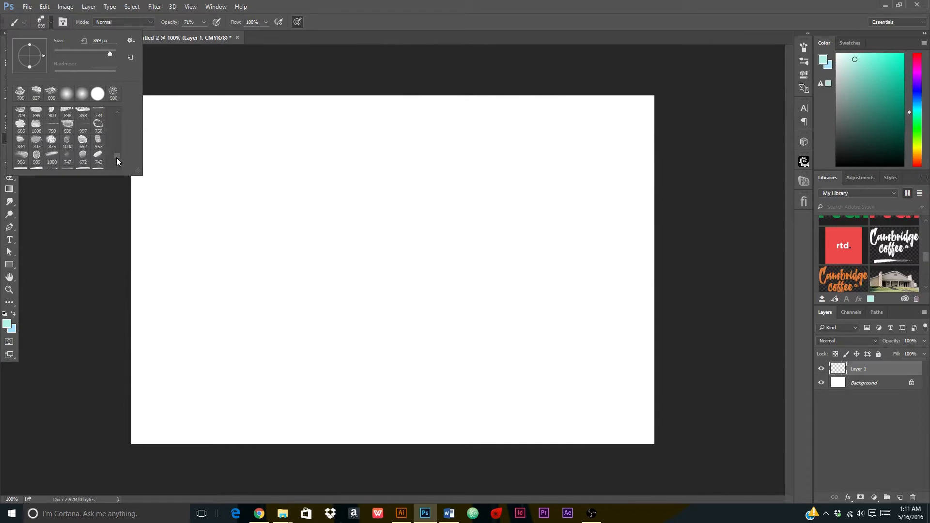
left_click(36, 142)
left_click(19, 146)
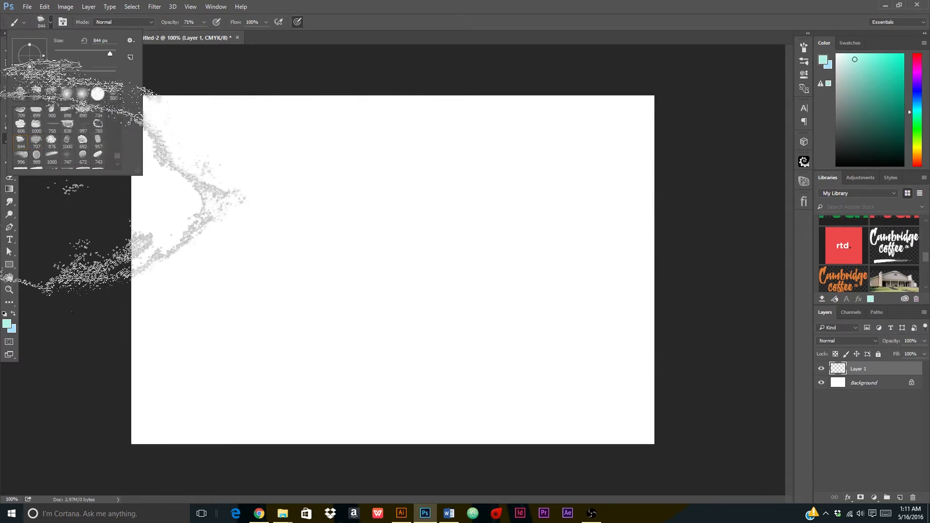
scroll(119, 156, "down", 2)
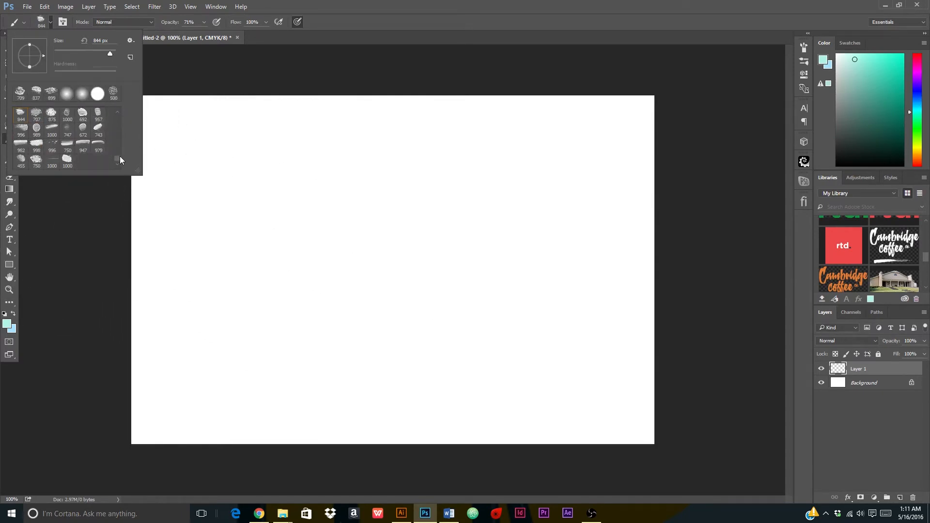
Compare the 996, 750, 672, 692, 707, 844, 277 and 888 px brush tips.
left_click(58, 139)
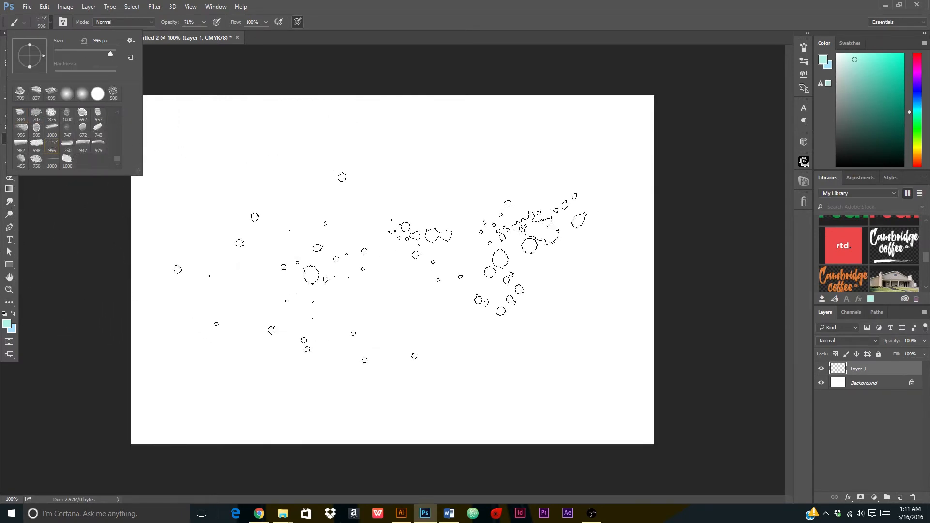
left_click(37, 159)
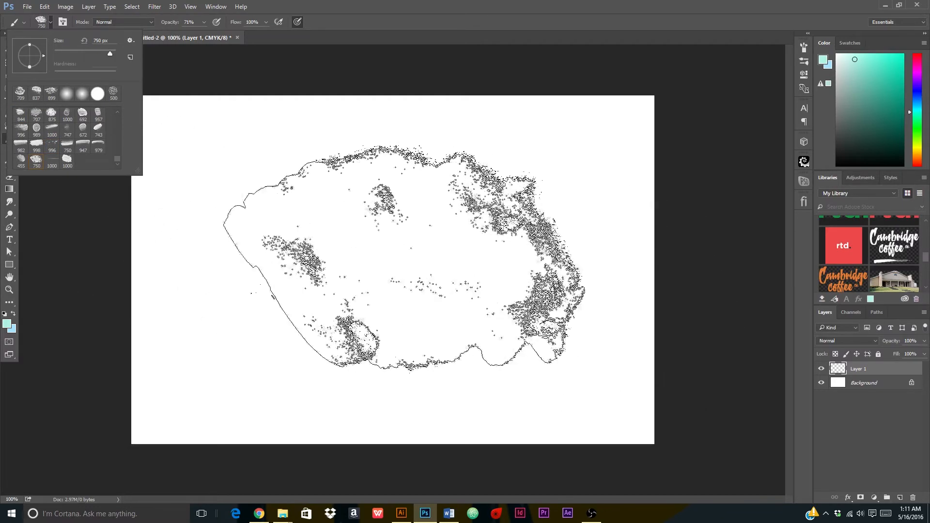
left_click(83, 129)
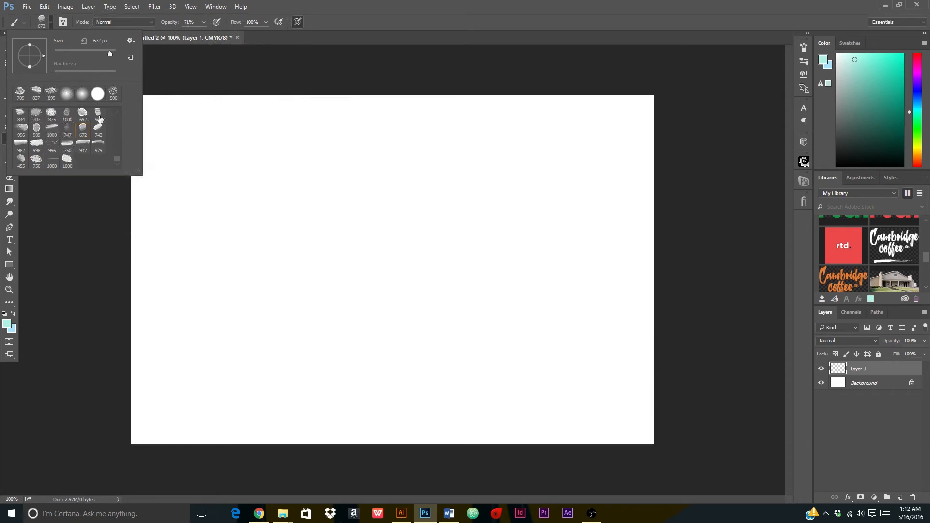
left_click(83, 114)
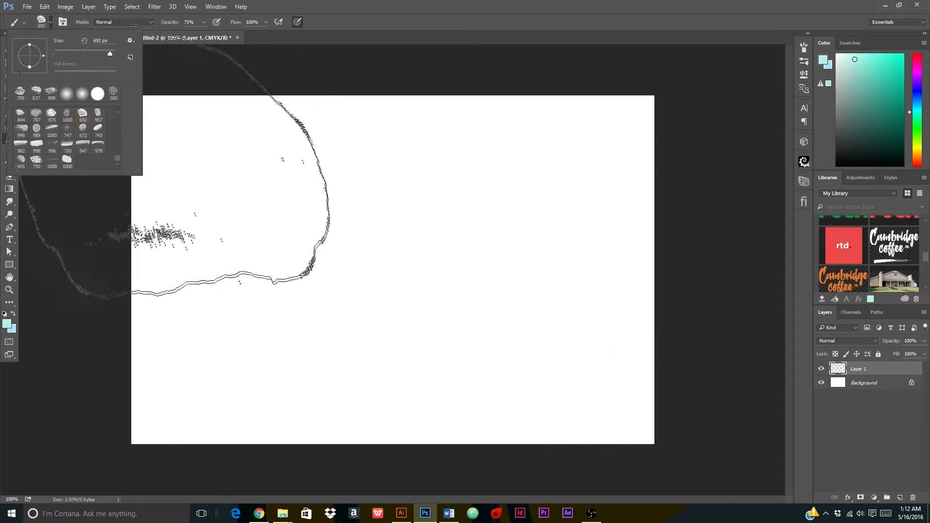
left_click(36, 115)
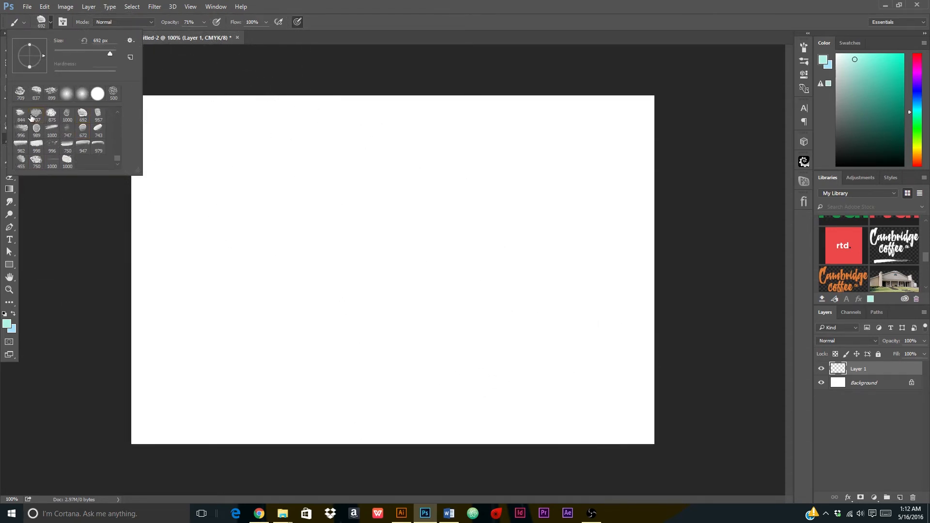
left_click(20, 114)
scroll(117, 156, "down", 3)
scroll(120, 150, "up", 2)
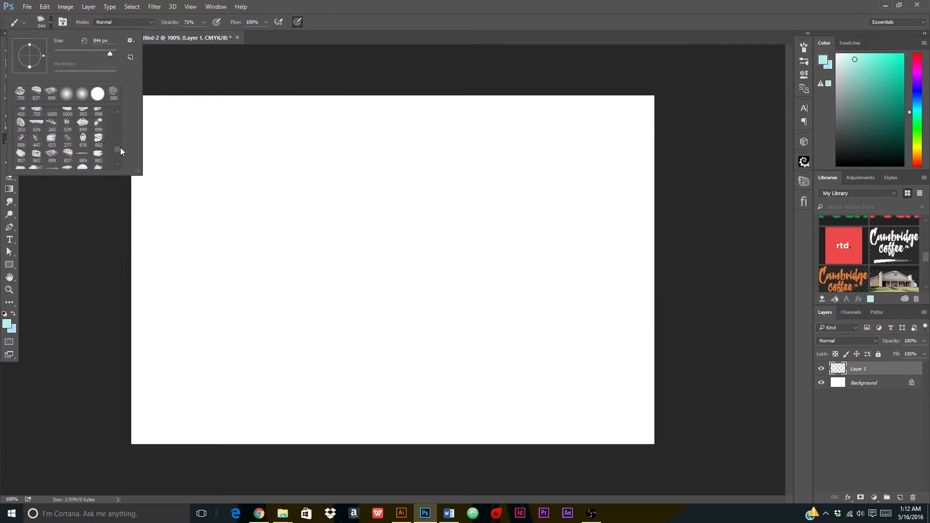
left_click(67, 140)
left_click(21, 140)
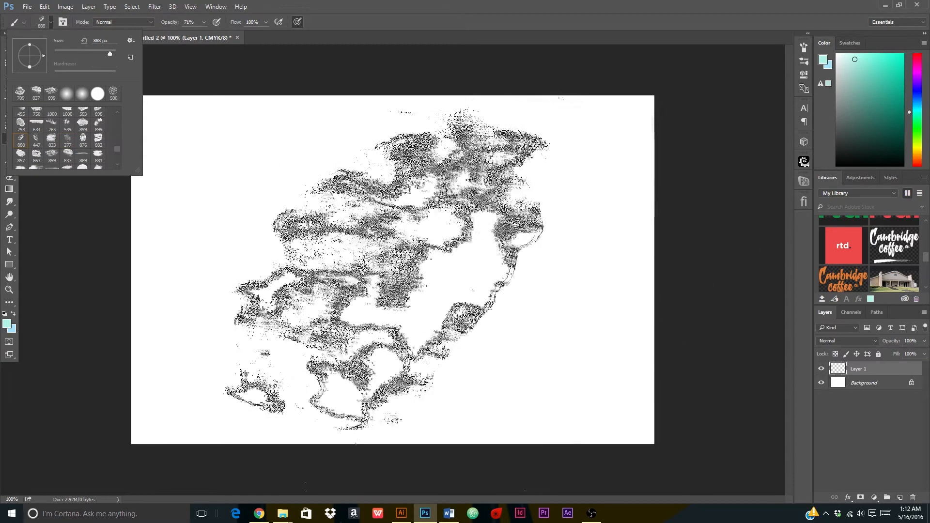
Recheck the 750, 989 and 707 px tips, then settle on the 709 px brush.
scroll(115, 146, "up", 3)
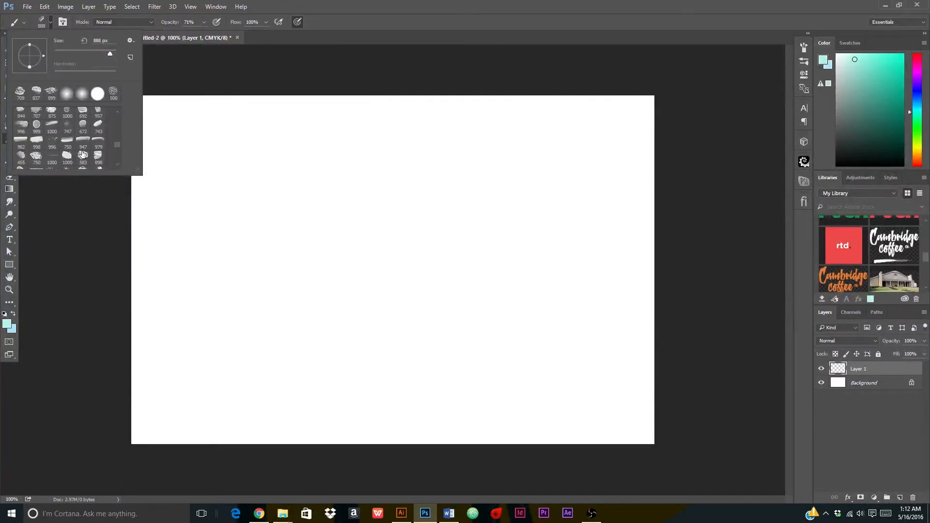
left_click(68, 142)
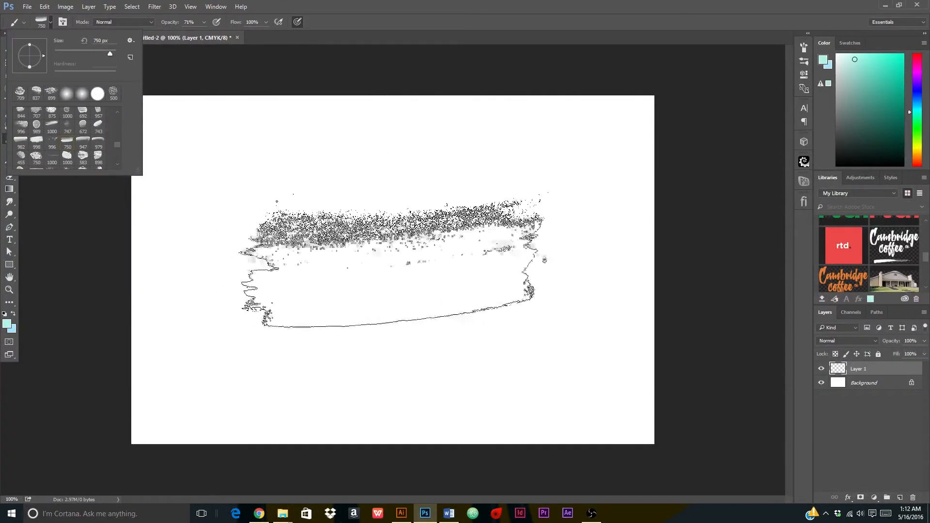
left_click(38, 157)
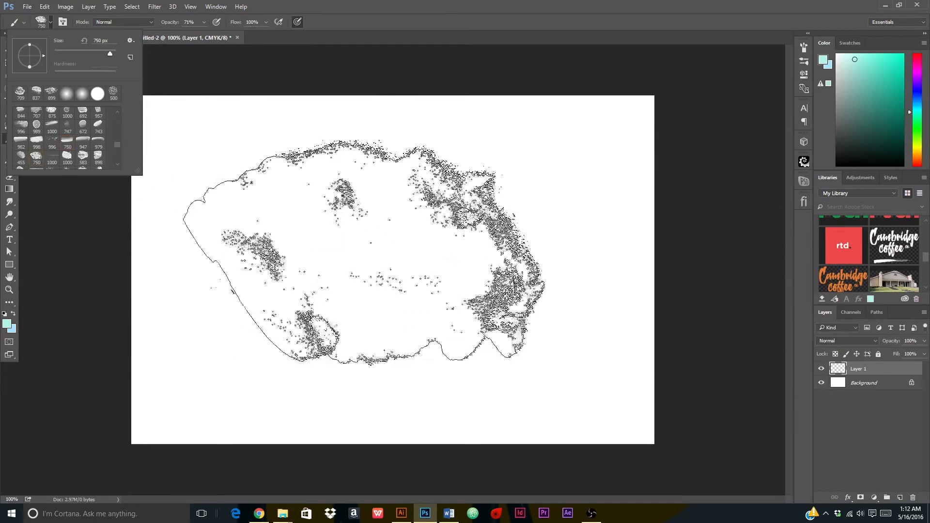
scroll(108, 144, "up", 1)
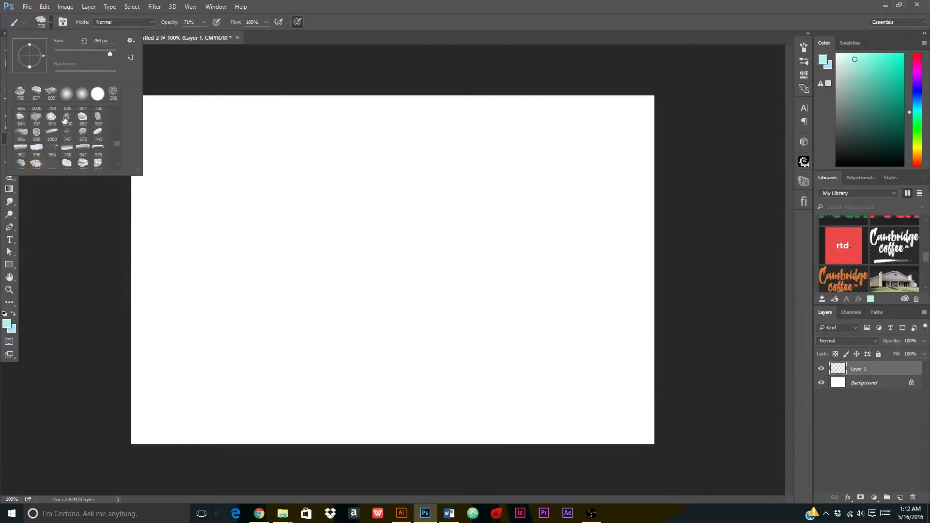
left_click(36, 141)
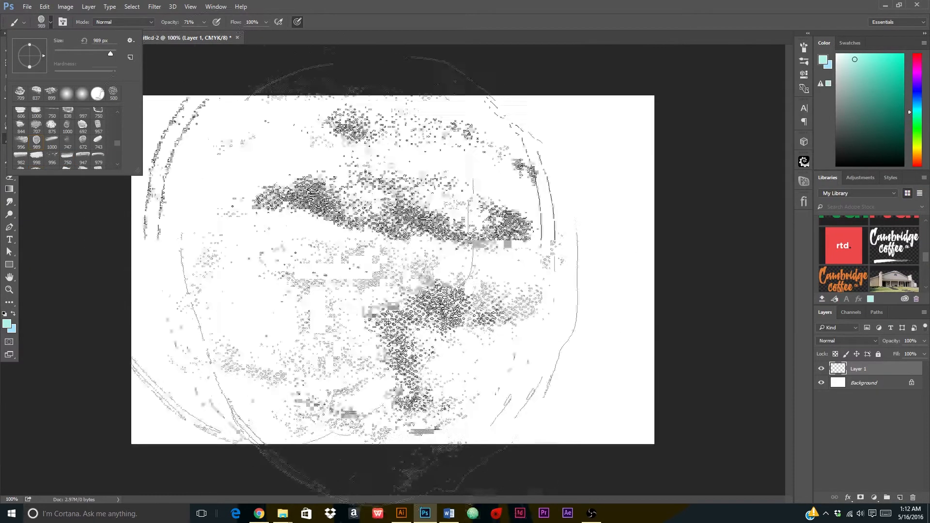
left_click(36, 125)
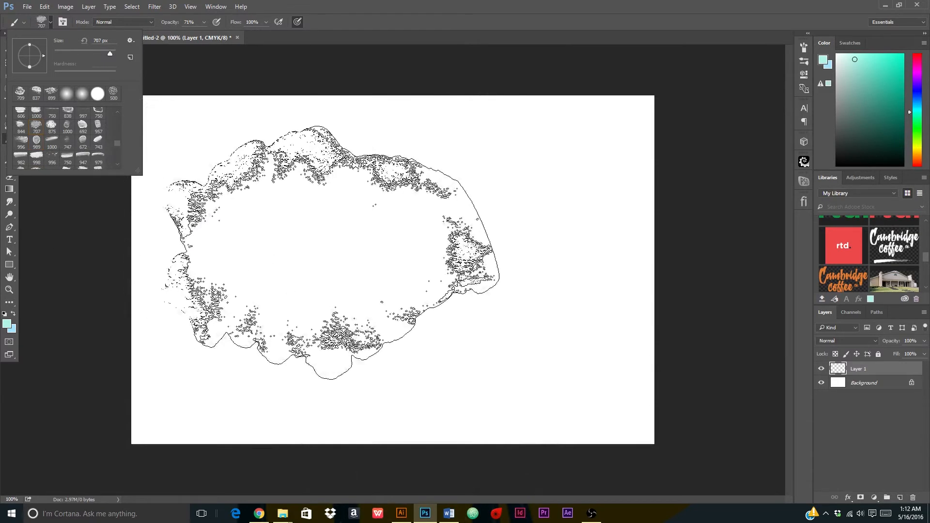
scroll(86, 124, "up", 1)
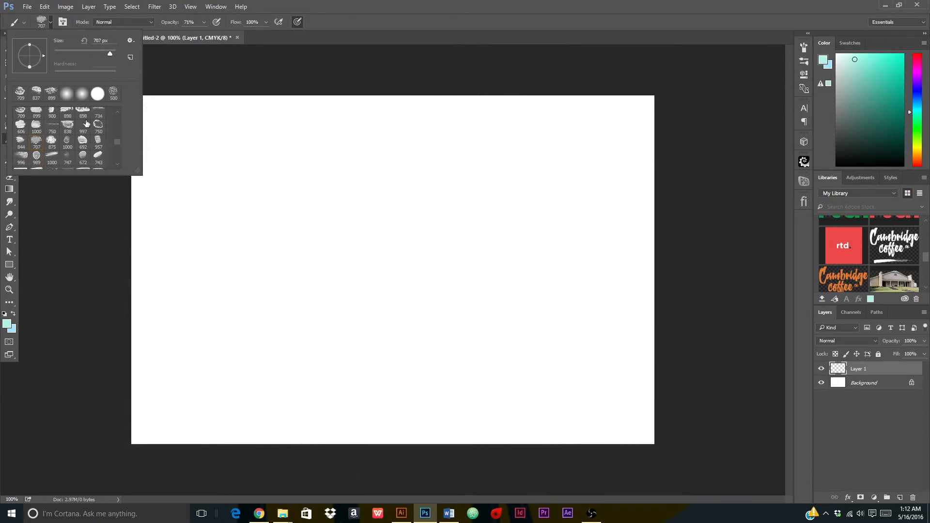
left_click(21, 112)
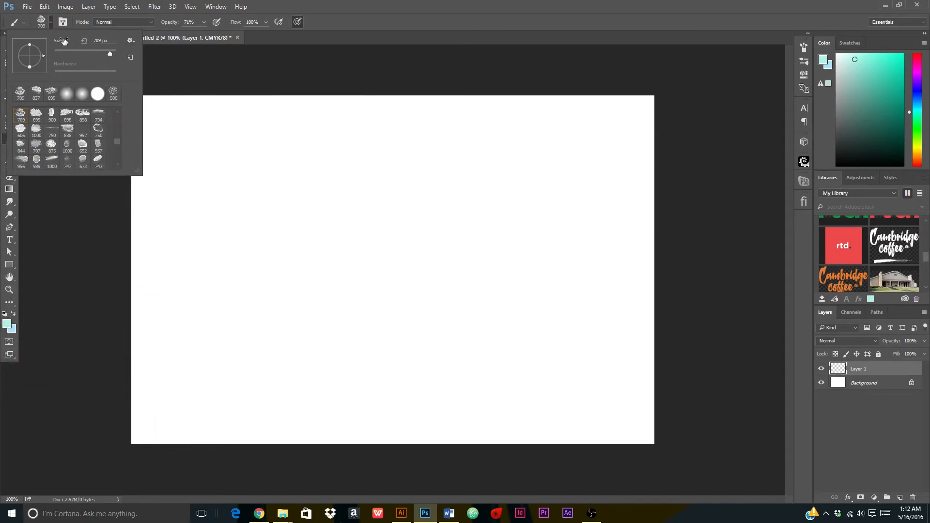
left_click(25, 21)
left_click(24, 21)
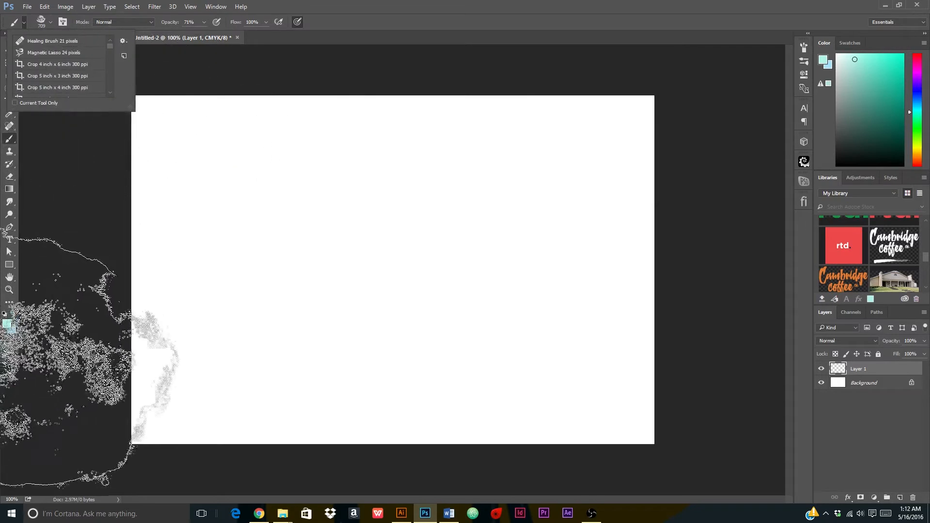
Set the foreground colour to a pale pink (fabde2).
left_click(7, 324)
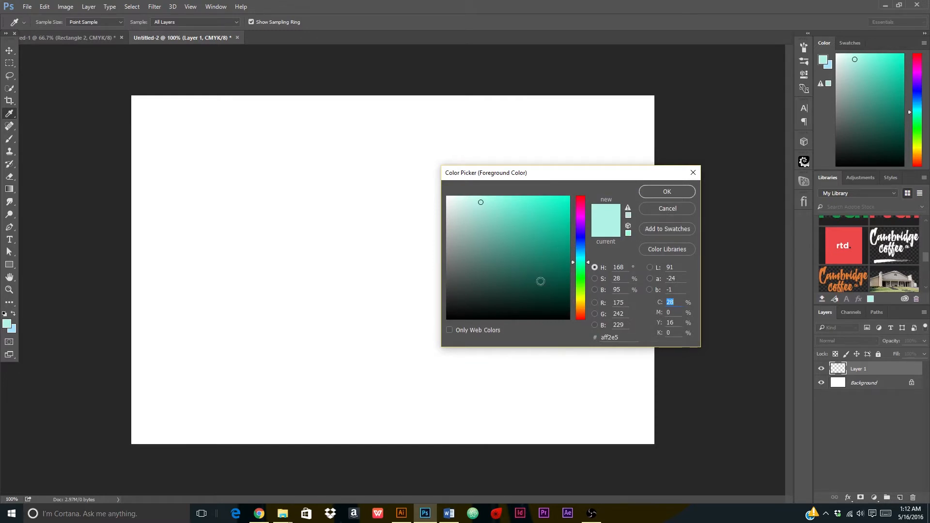
left_click(497, 202)
left_click(509, 201)
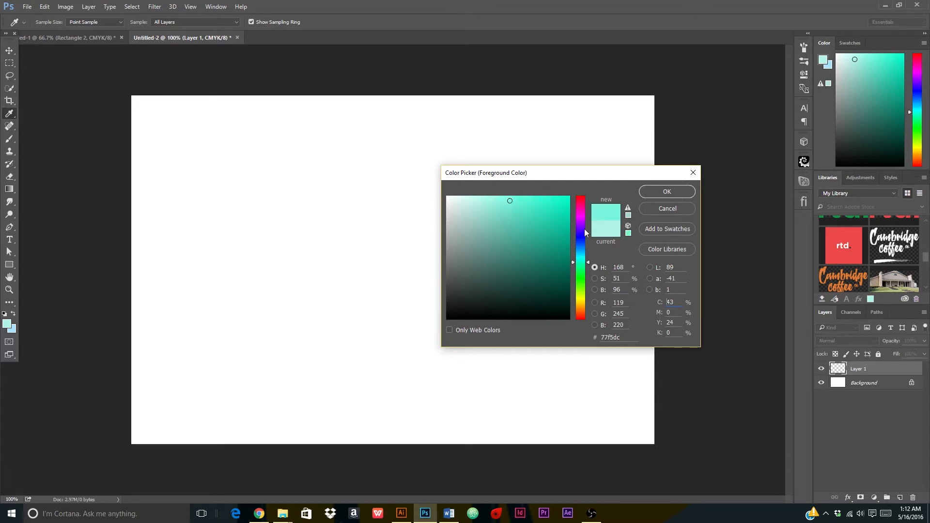
left_click(583, 208)
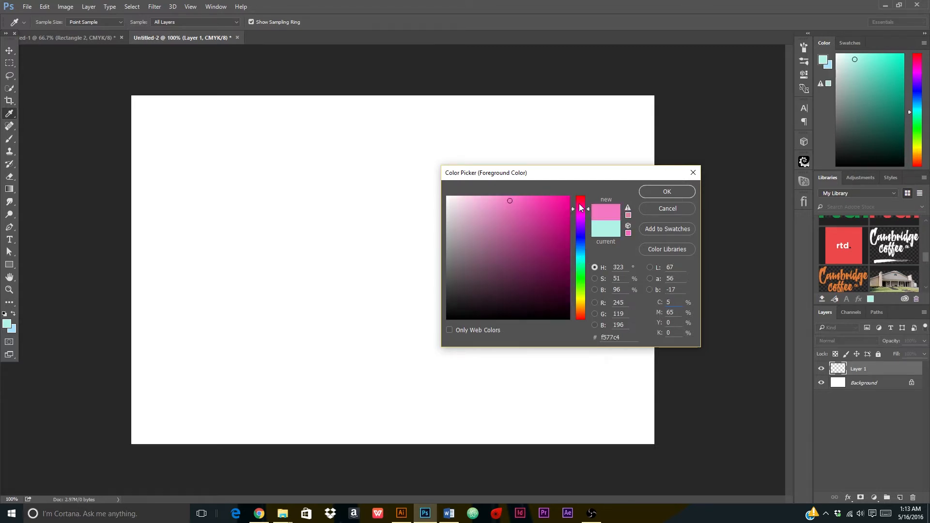
left_click(475, 200)
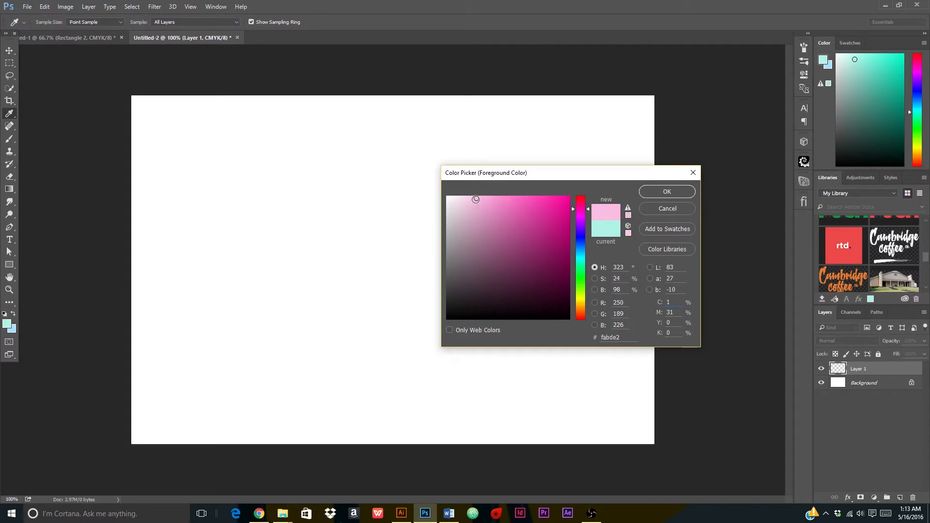
left_click(667, 191)
Paint a pink watercolour blob at the canvas centre and add a new empty layer.
key("b")
left_click(398, 273)
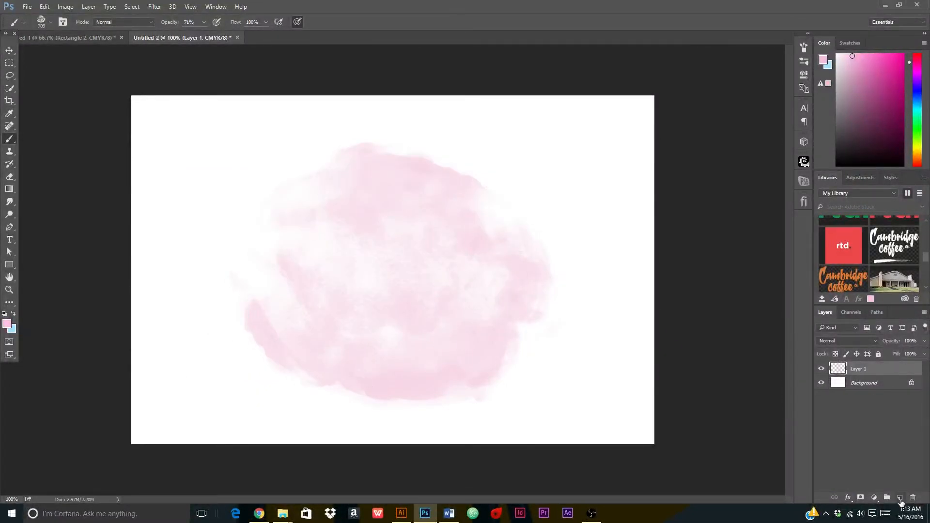
left_click(900, 497)
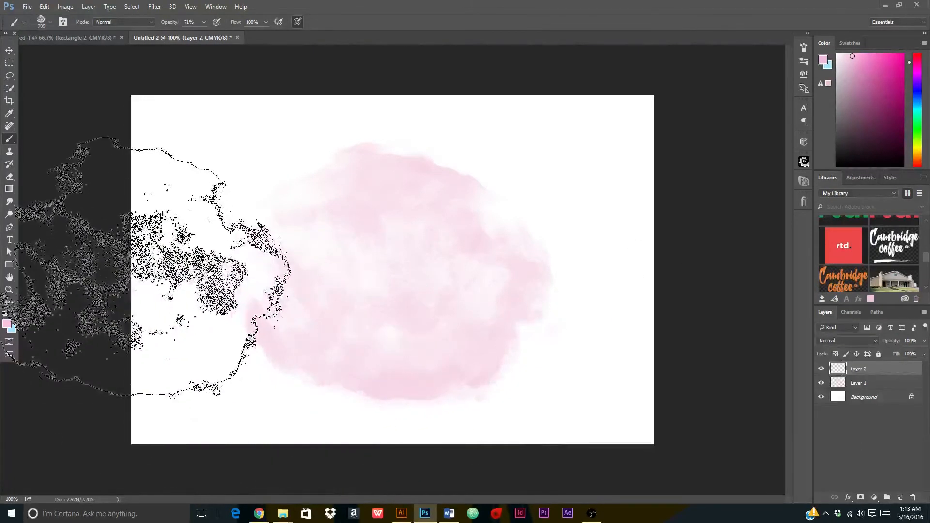
Pick a light cyan foreground and brush a pale blue wash over the pink blob on Layer 2.
left_click(7, 324)
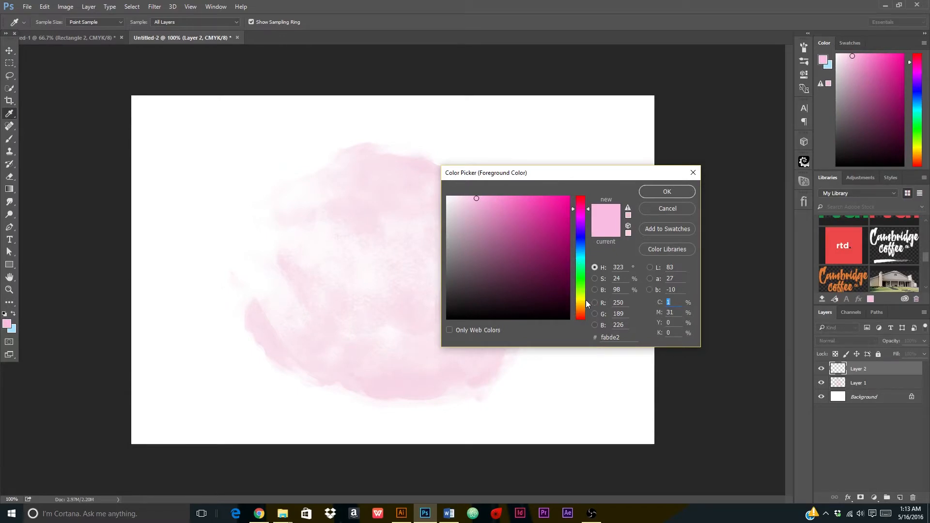
left_click(581, 254)
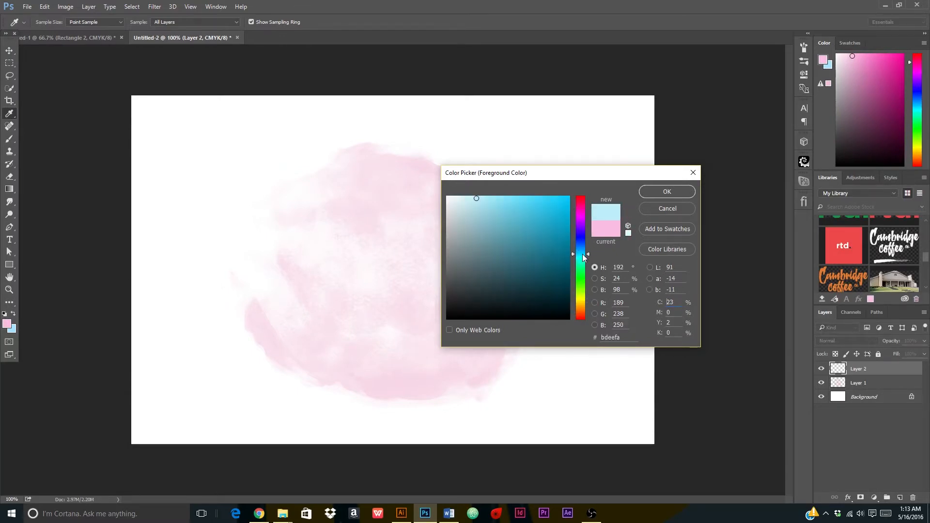
left_click_drag(477, 200, 490, 198)
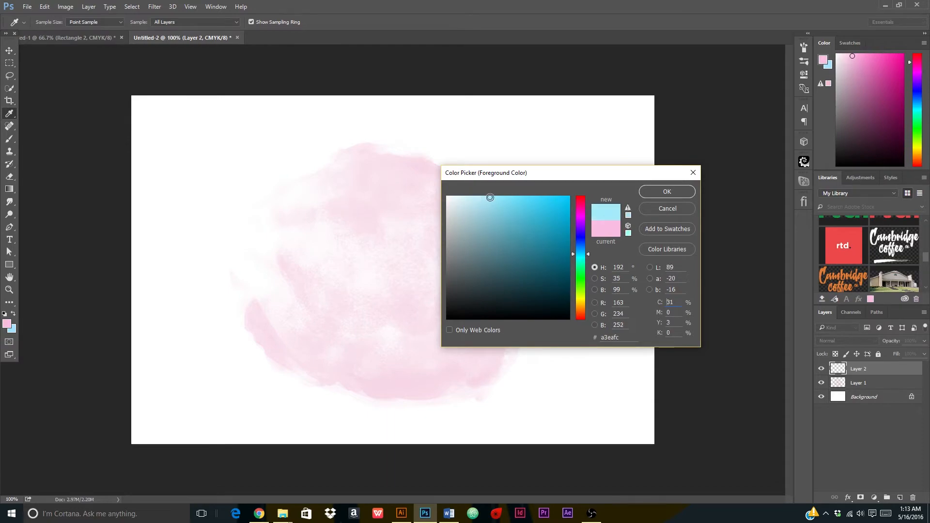
left_click(651, 192)
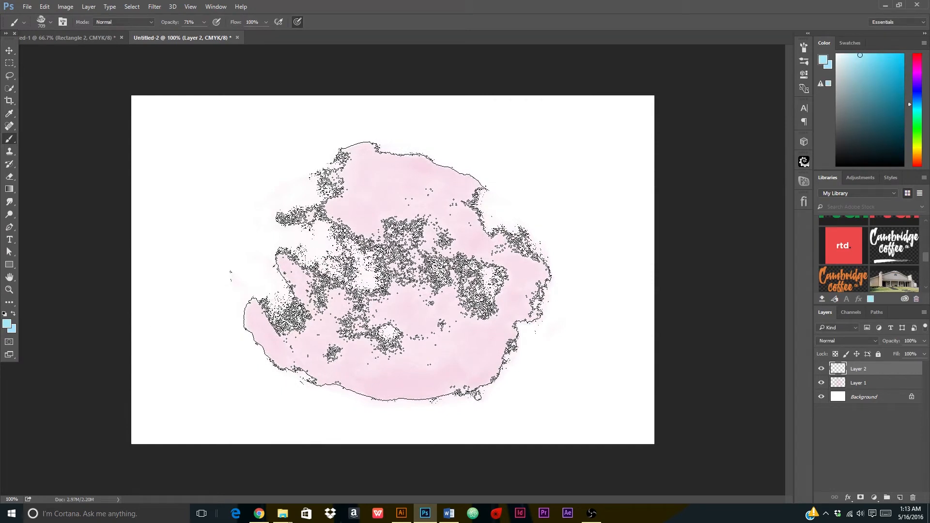
left_click(397, 272)
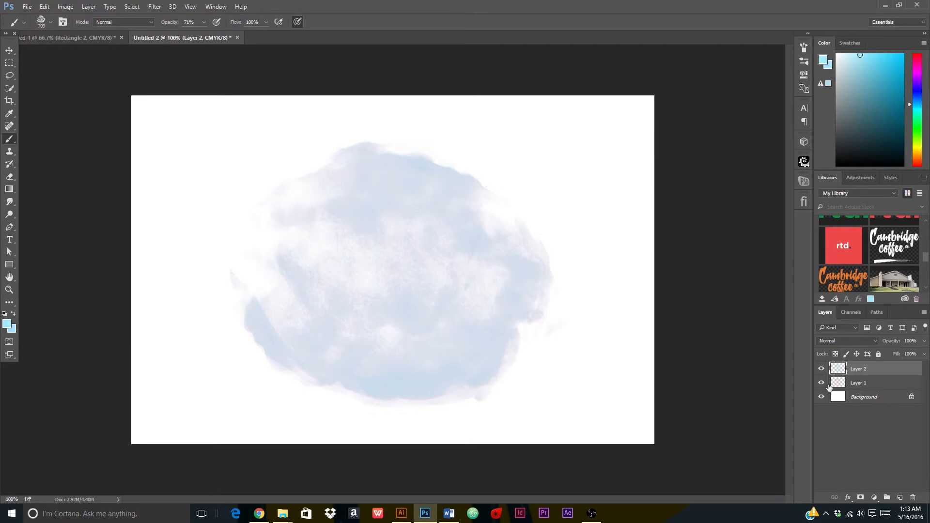
left_click(9, 50)
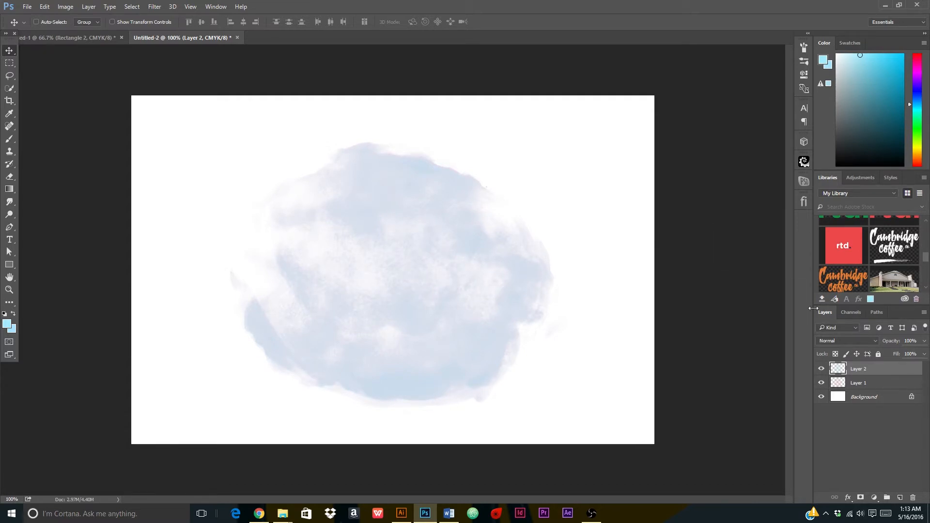
Cycle Layer 2's blend modes from Color Burn through Divide, settling on Color.
left_click(841, 342)
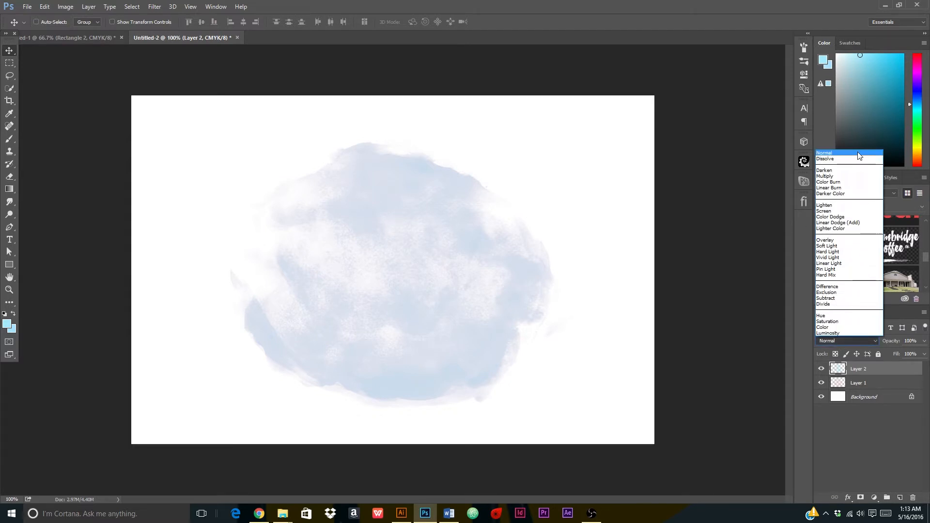
left_click(846, 153)
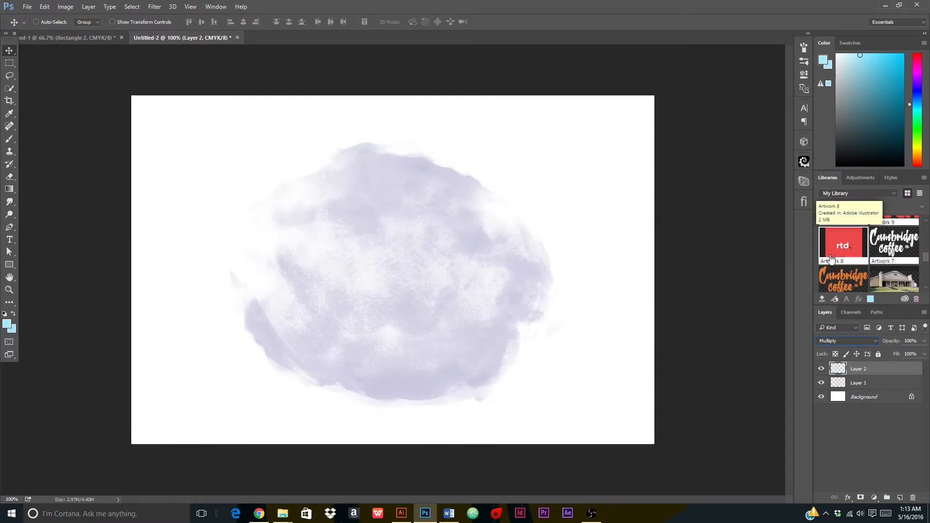
key("Down")
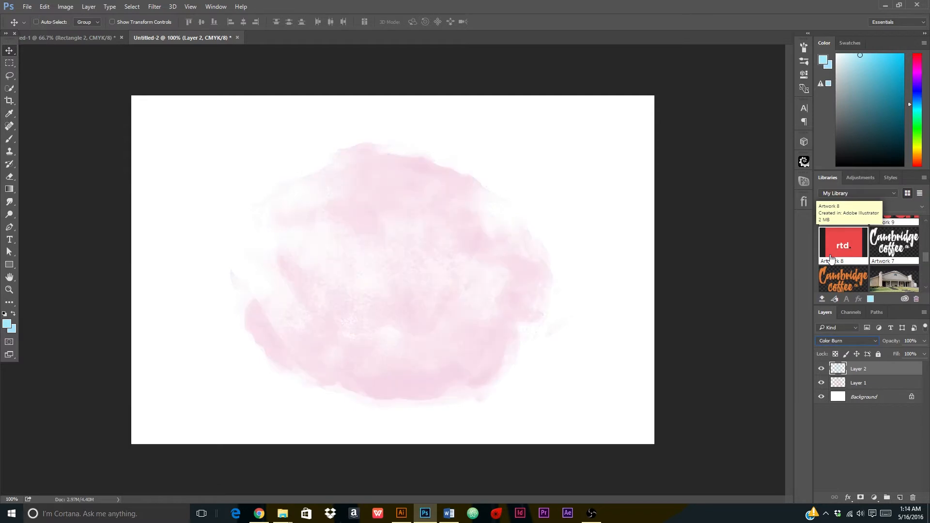
key("Down")
key("Down")
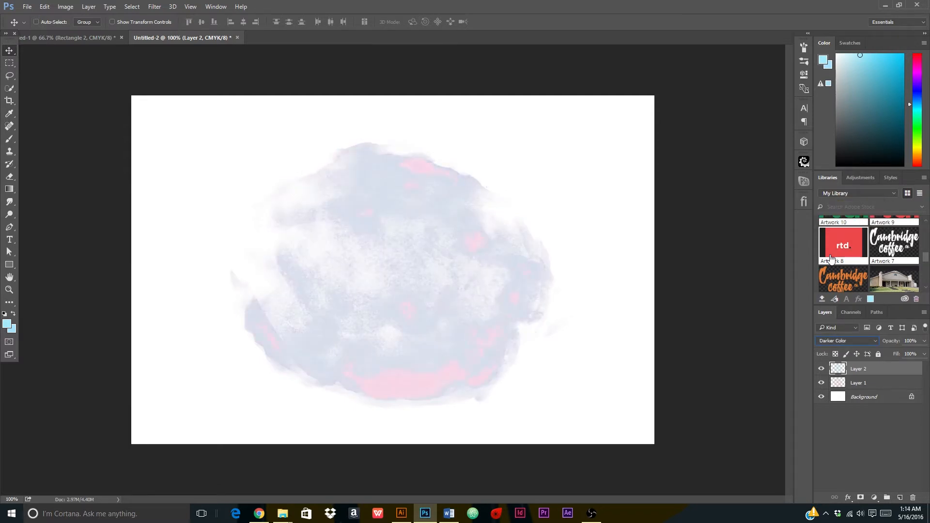
key("Down")
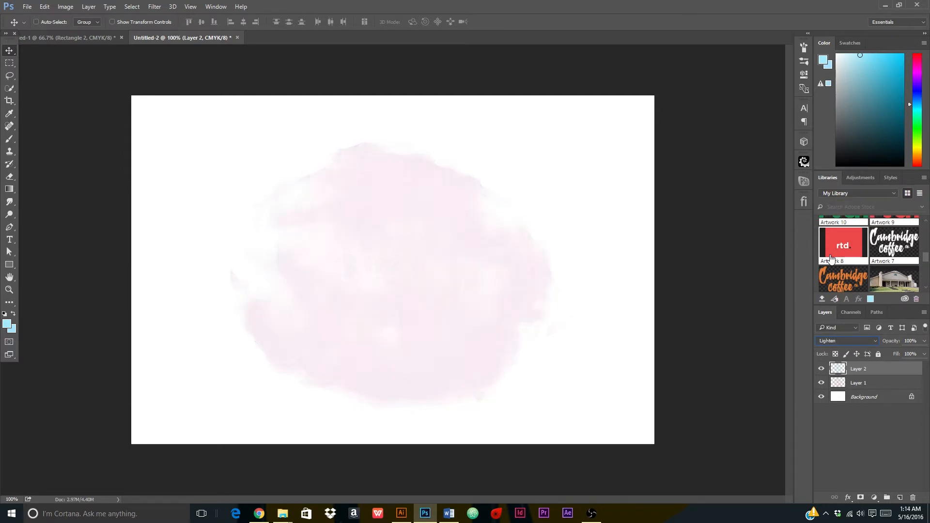
key("Down")
key("Down")
key("Down")
key("Down")
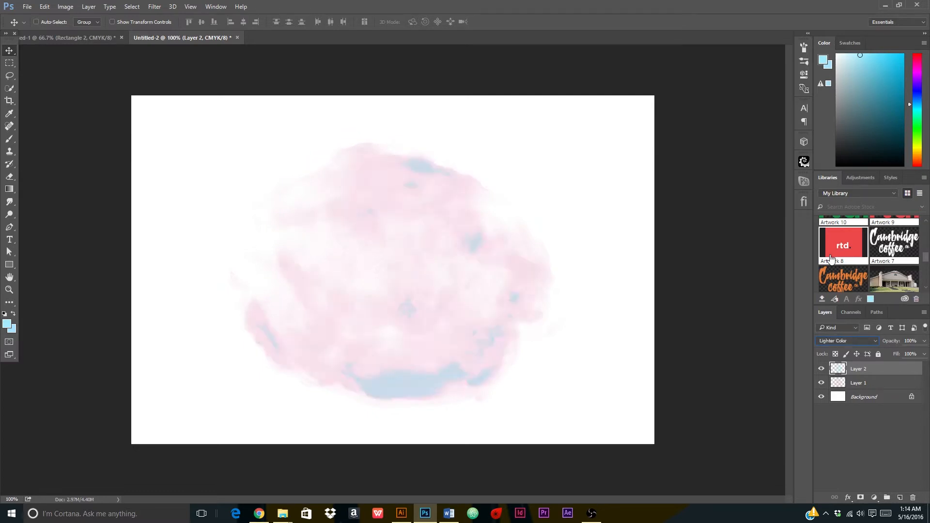
key("Down")
key("Down")
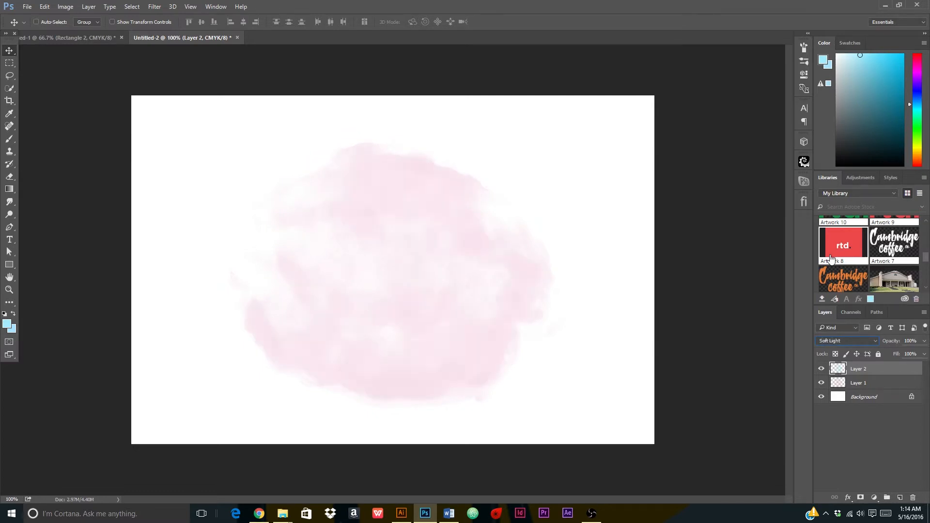
key("Down")
key("Down")
key("Down")
key("Down")
key("Down")
key("Down")
key("Down")
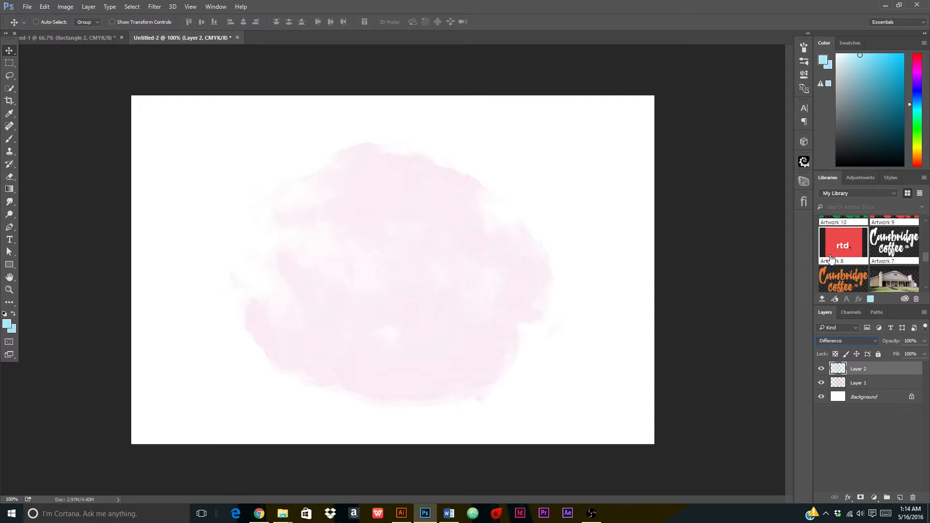
key("Down")
key("Down")
key("Down")
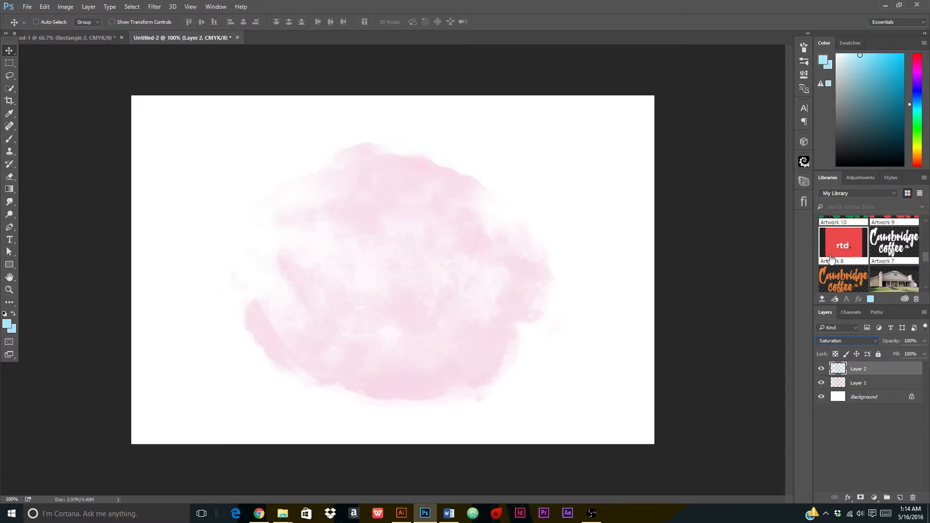
key("Down")
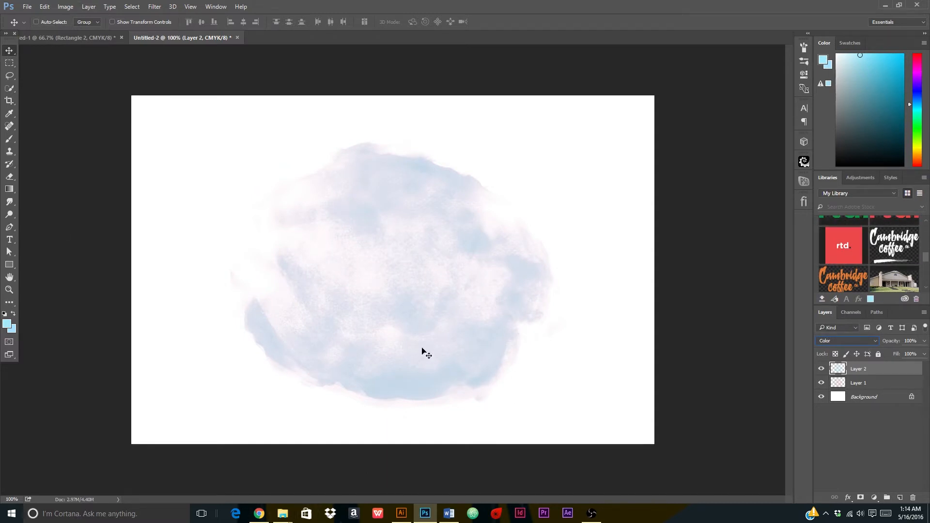
key("ctrl+t")
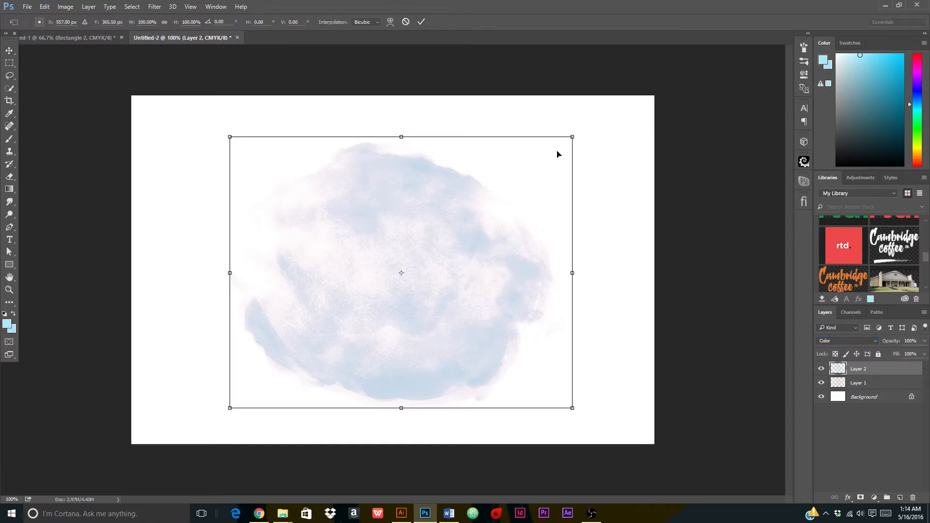
Rotate the blue blob about 43°, shift it, and enlarge it to roughly 117%.
left_click_drag(578, 125, 579, 237)
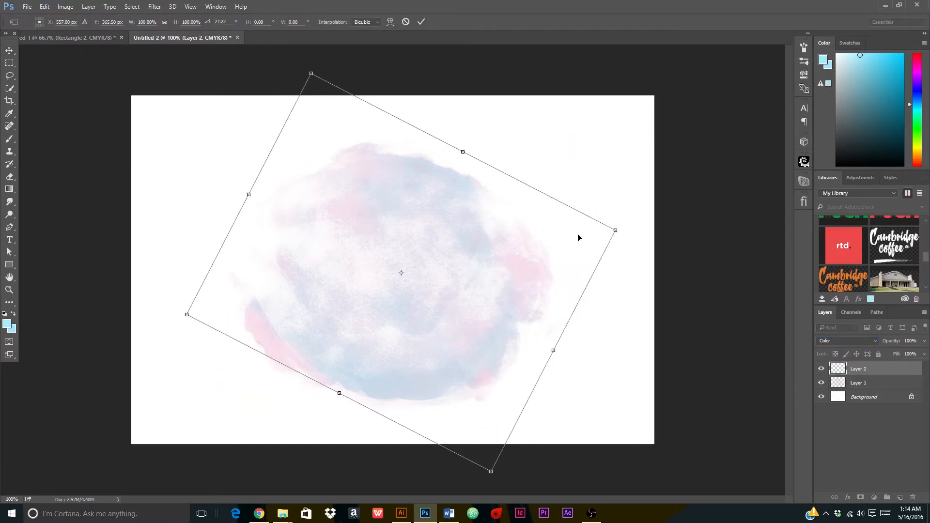
left_click_drag(500, 230, 576, 245)
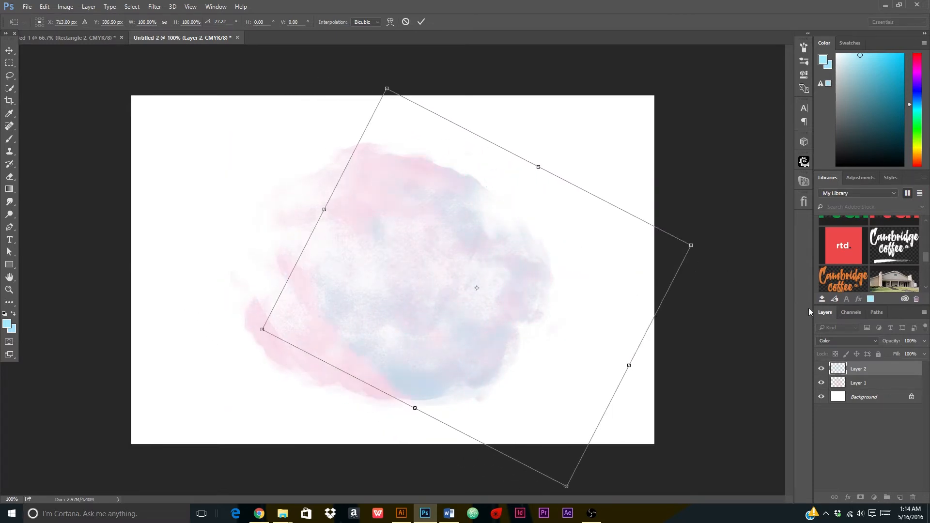
left_click_drag(383, 325, 313, 298)
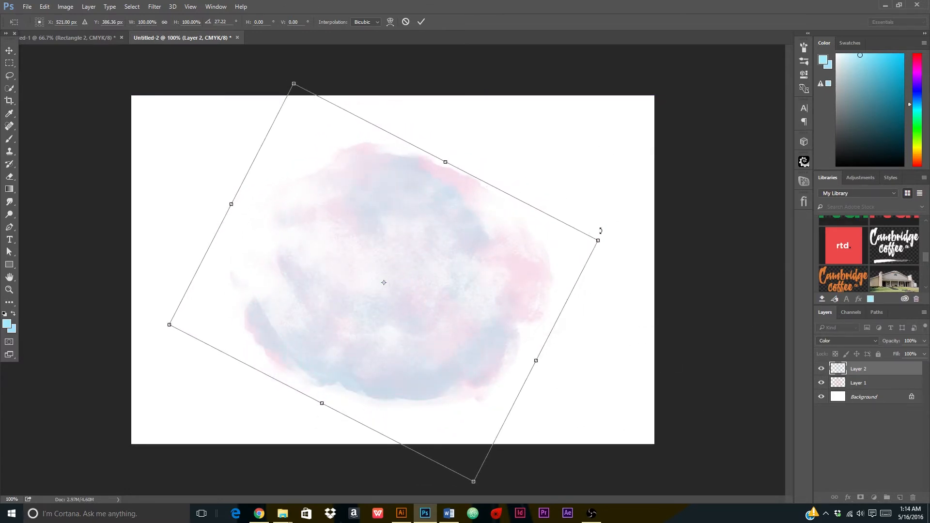
left_click_drag(608, 251, 608, 312)
left_click_drag(520, 280, 538, 278)
left_click_drag(303, 290, 299, 290)
left_click_drag(179, 260, 142, 260)
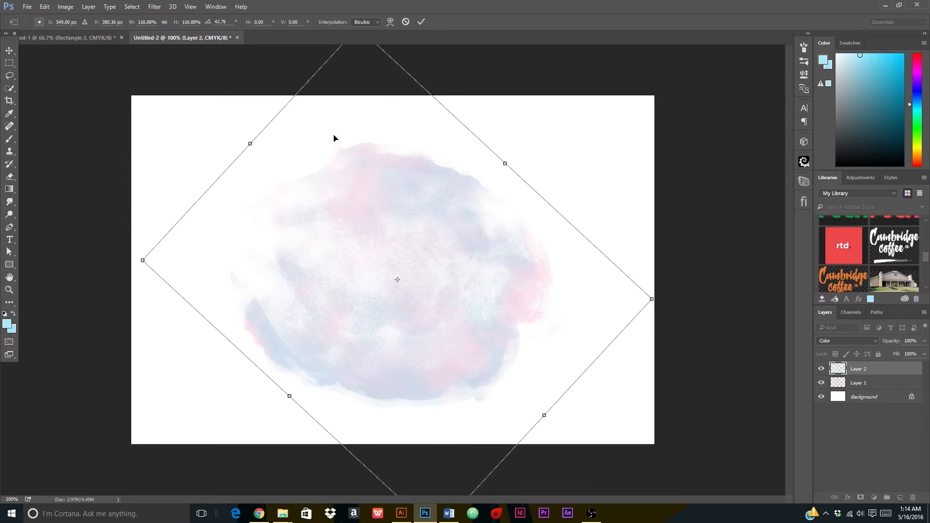
left_click(421, 20)
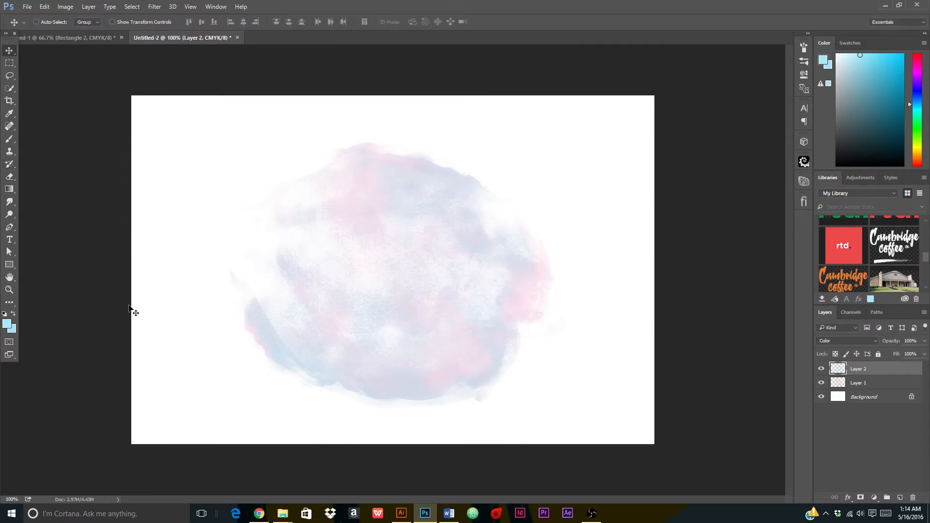
Merge Layer 1 and Layer 2 into one watercolour layer and nudge it left and down.
right_click(887, 387)
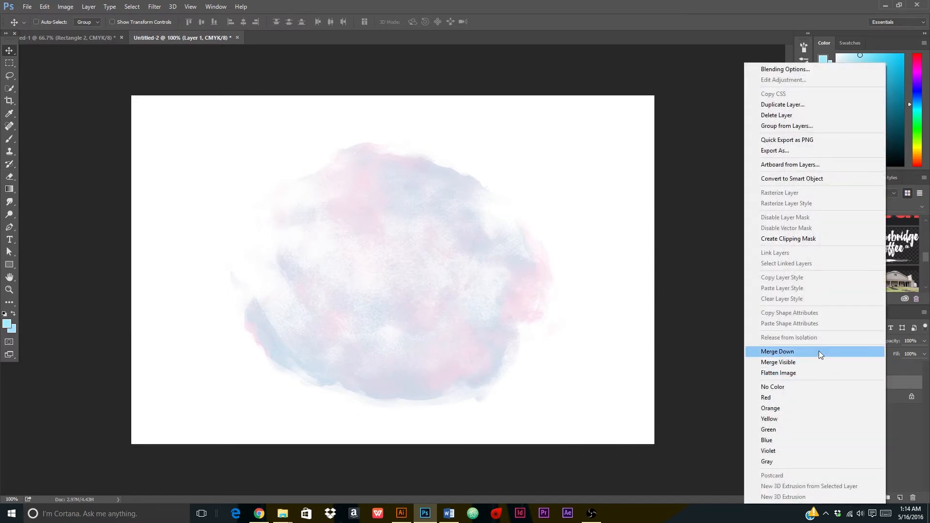
left_click(819, 352)
key("ctrl+z")
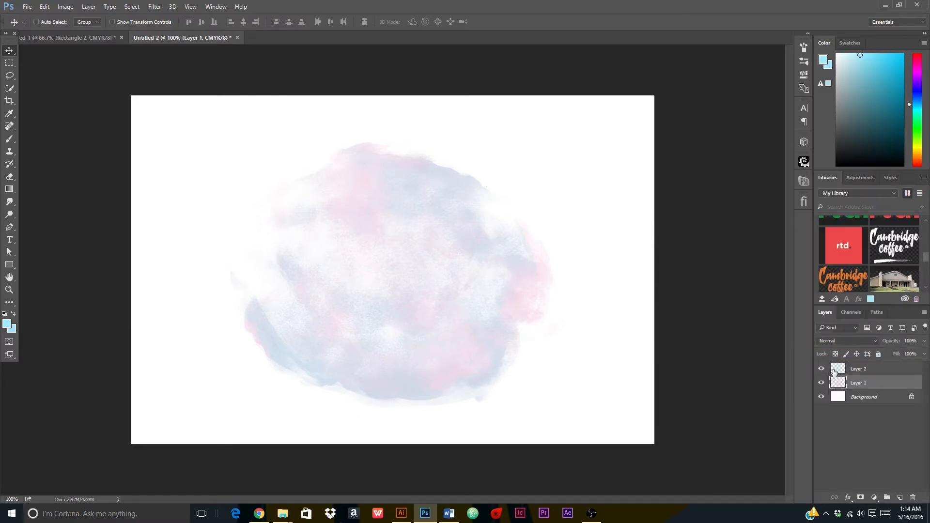
left_click(879, 373, "ctrl")
right_click(876, 373)
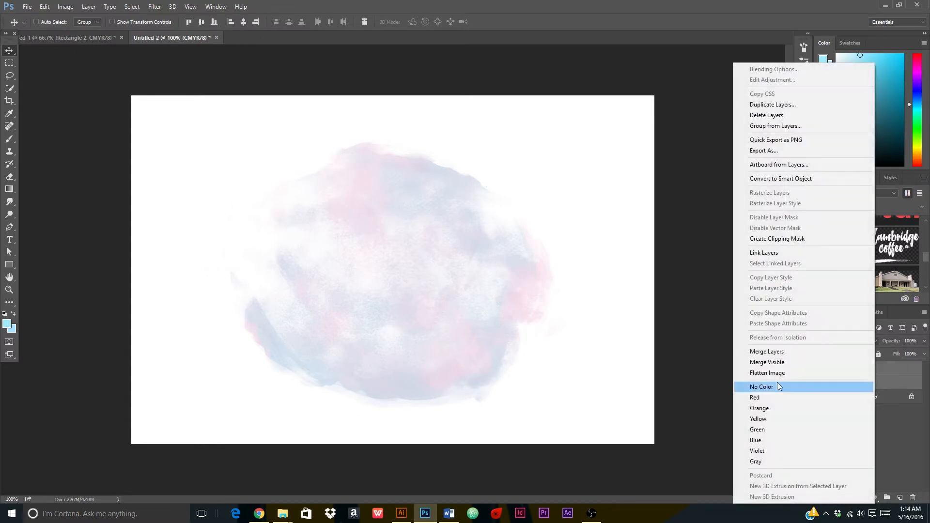
left_click(774, 352)
mouse_move(438, 320)
left_mouse_down()
mouse_move(515, 310)
mouse_move(375, 293)
mouse_move(433, 325)
left_mouse_up()
Abandon the resize and undo the merge to restore the two watercolour layers.
key("ctrl+t")
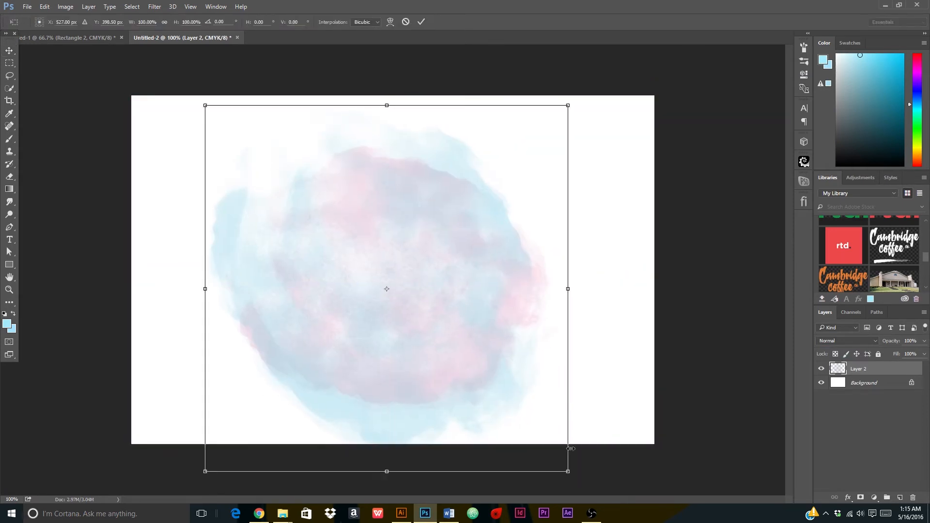
left_click_drag(567, 468, 522, 419)
key("ctrl+z")
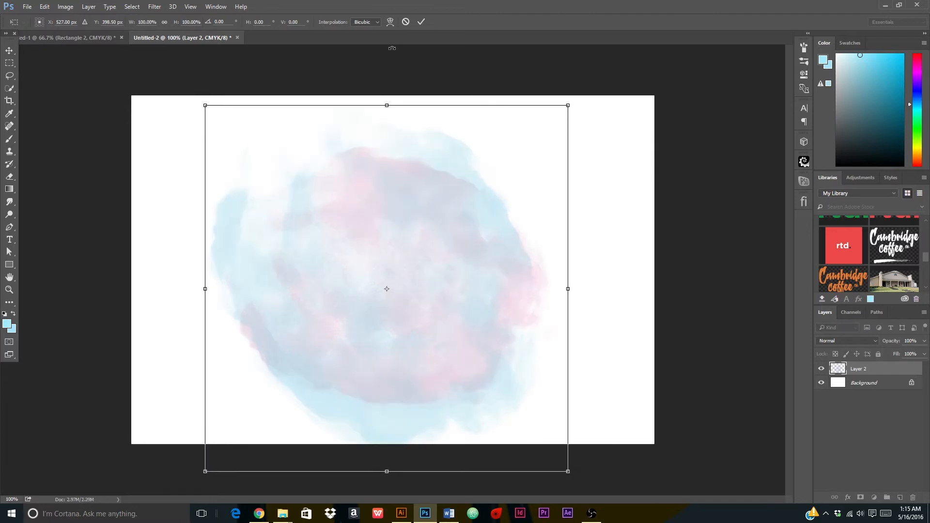
left_click(403, 20)
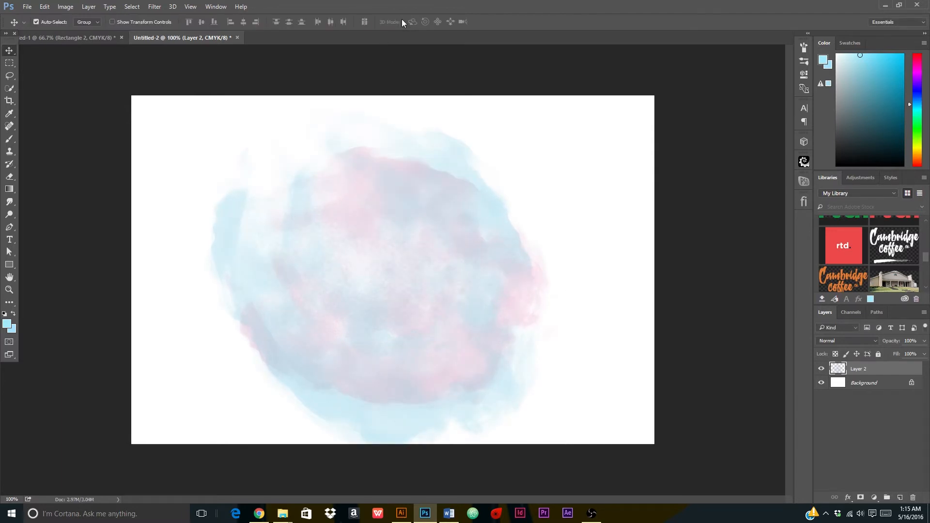
key("ctrl+alt+z")
key("ctrl+alt+z")
key("ctrl+alt+z")
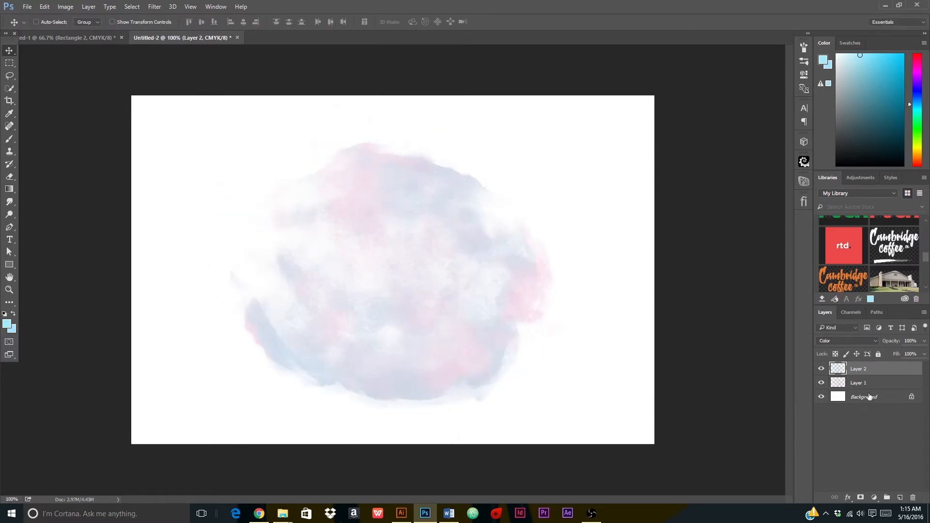
Group Layer 1 and Layer 2 together into Group 1.
left_click(859, 383, "shift")
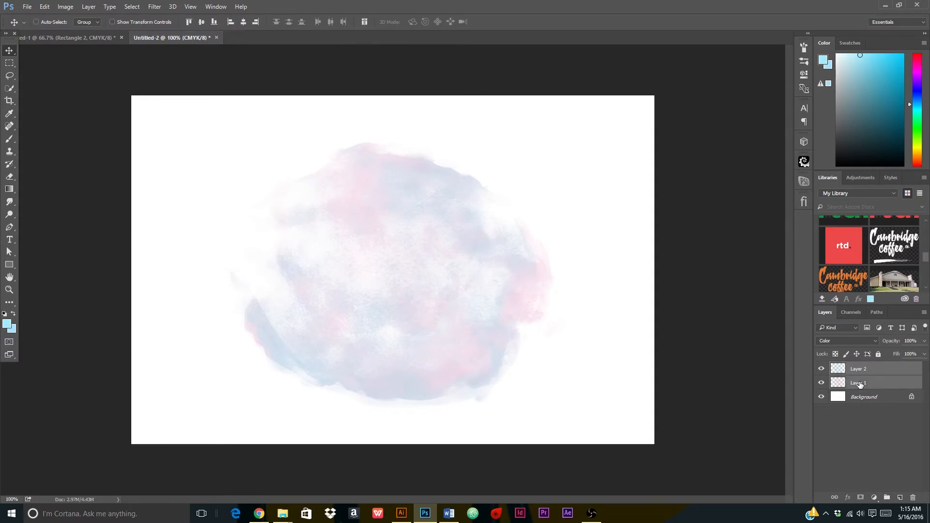
key("ctrl+g")
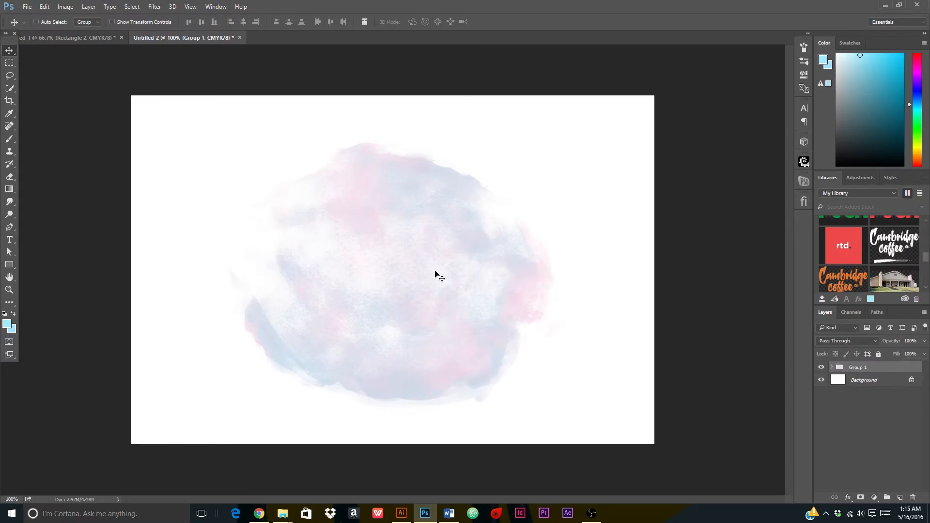
key("ctrl")
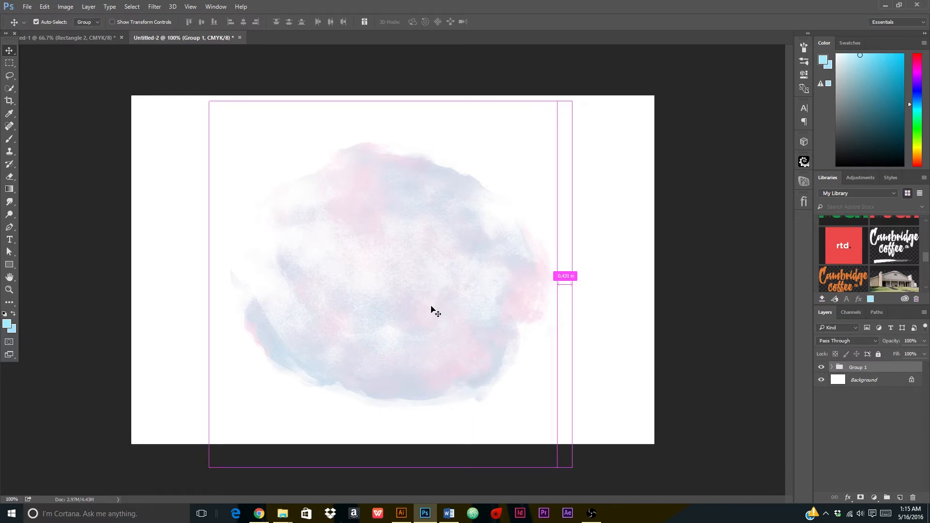
Squash the watercolour group into a flatter oval and move it lower on the canvas.
key("ctrl+t")
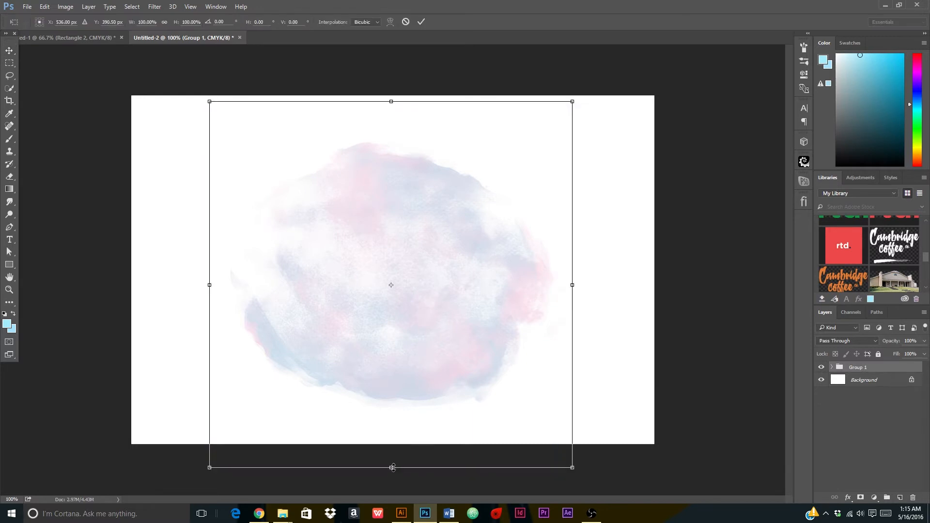
left_click_drag(392, 468, 391, 377)
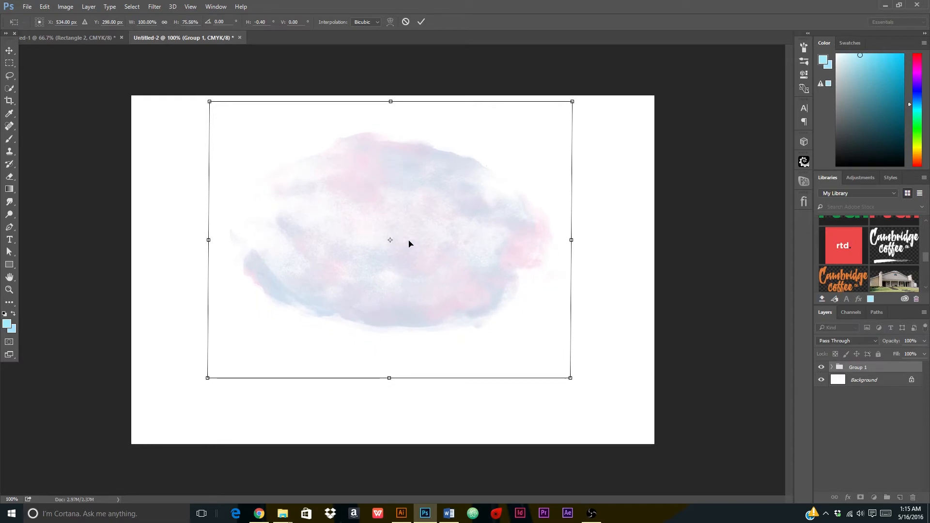
mouse_move(409, 242)
left_mouse_down()
mouse_move(409, 253)
mouse_move(409, 244)
left_mouse_up()
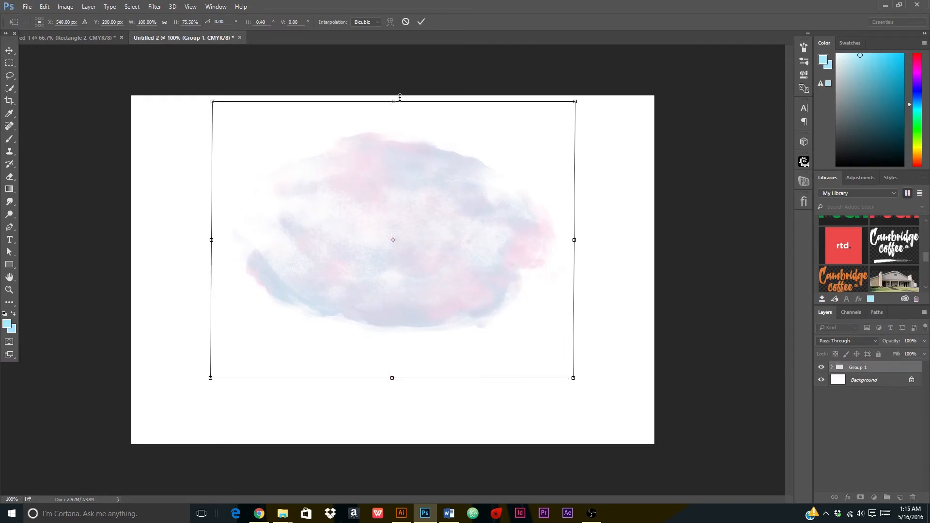
left_click_drag(400, 97, 395, 128)
left_click_drag(467, 235, 460, 263)
left_click(422, 21)
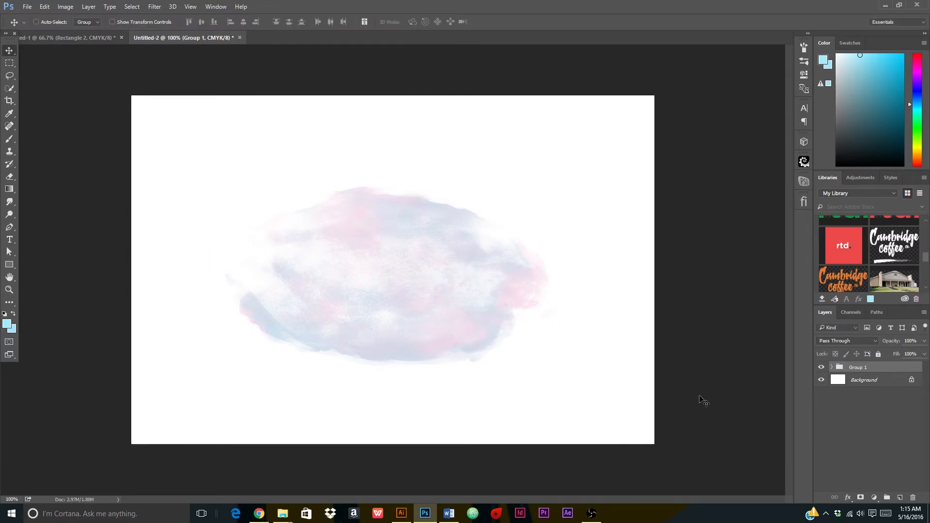
left_click_drag(504, 318, 500, 324)
Tilt the group about 17°, then undo the tilt to keep the oval level.
key("ctrl+t")
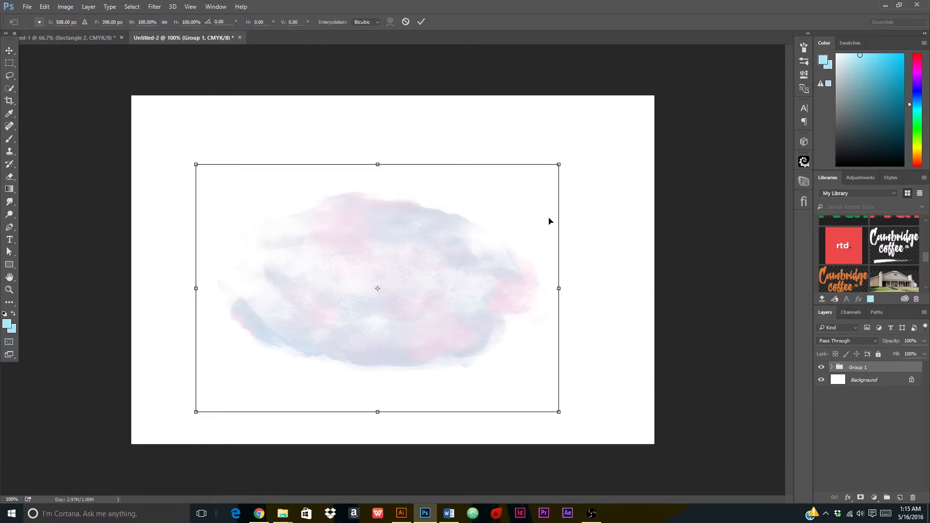
left_click_drag(568, 167, 594, 227)
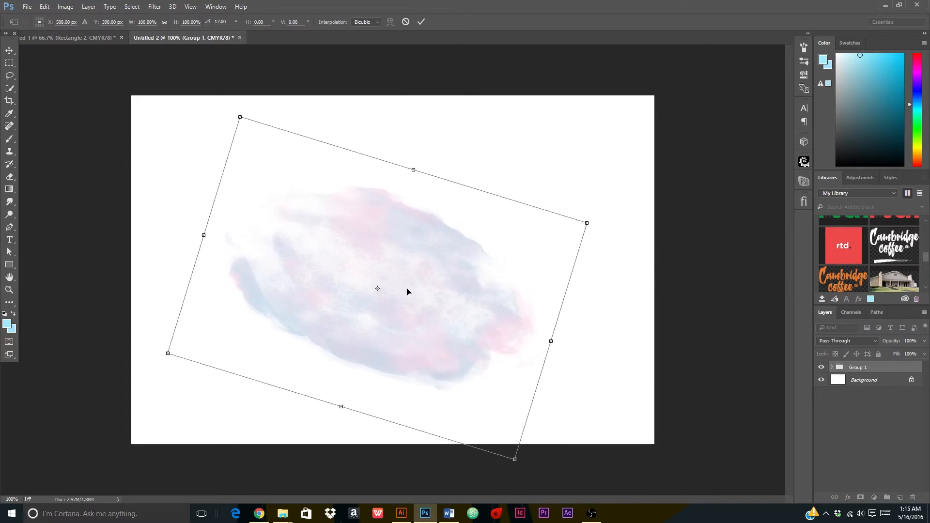
left_click_drag(409, 293, 414, 265)
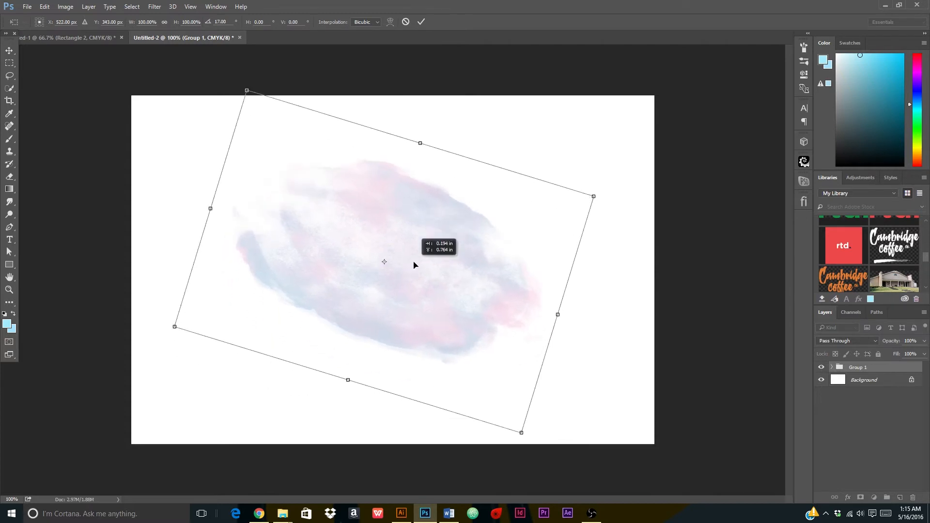
left_click(419, 20)
key("ctrl+z")
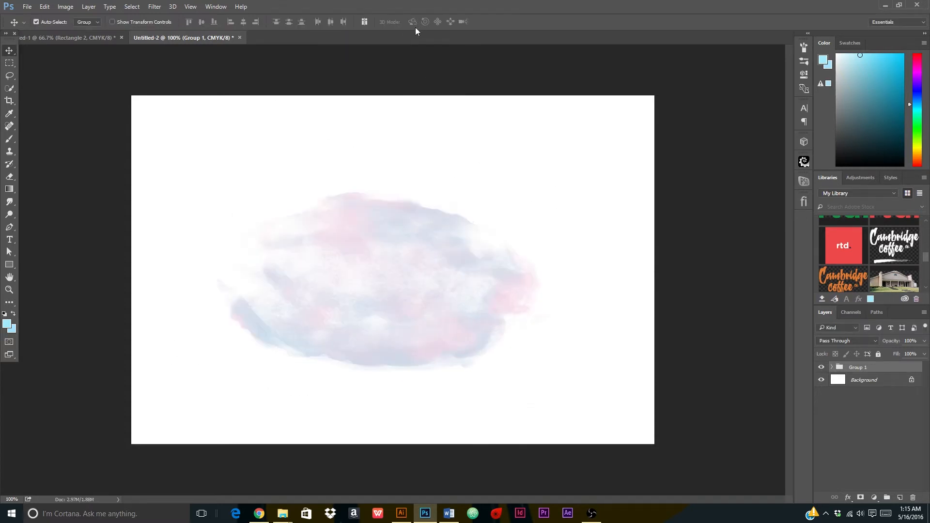
left_click_drag(404, 291, 420, 280)
Scale the watercolour group to 90% and centre it on the canvas.
key("ctrl+t")
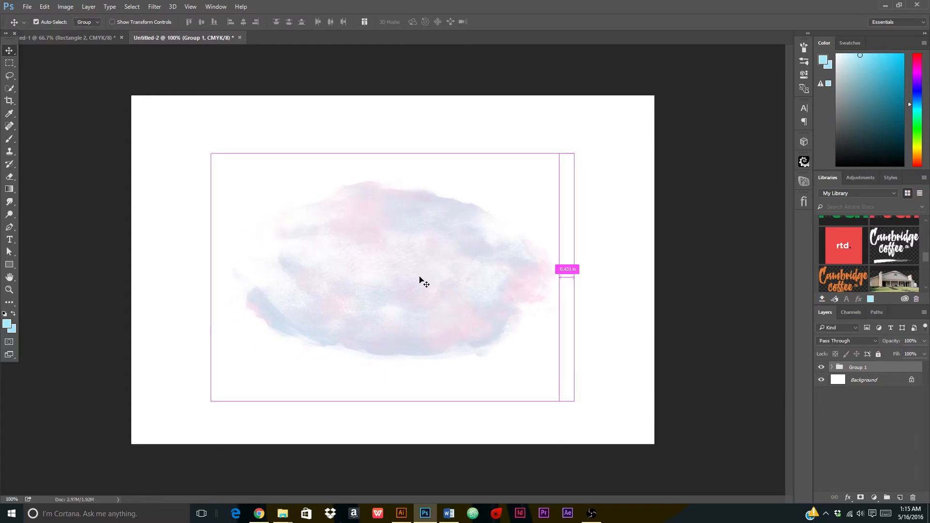
left_click_drag(573, 402, 554, 388)
mouse_move(398, 286)
left_mouse_down()
mouse_move(409, 257)
mouse_move(403, 267)
left_mouse_up()
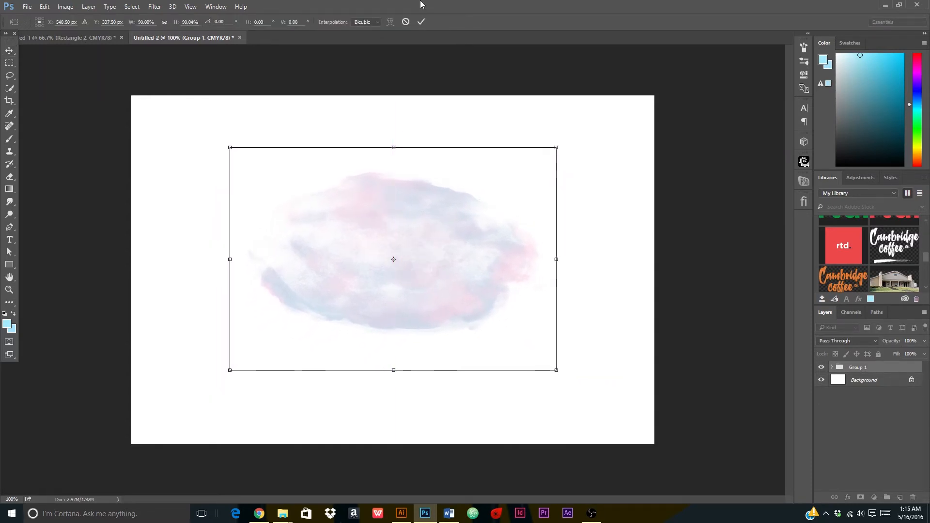
left_click(421, 21)
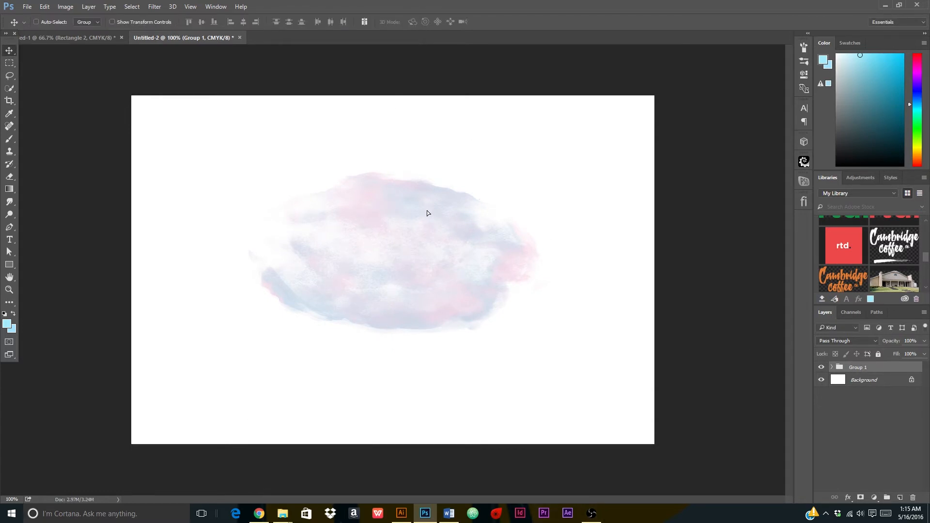
left_click_drag(426, 210, 426, 217)
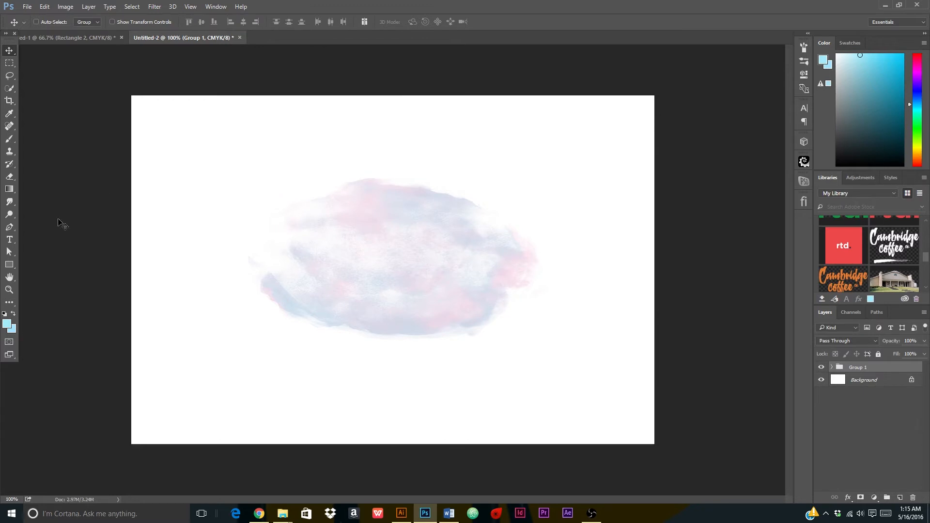
left_click(10, 241)
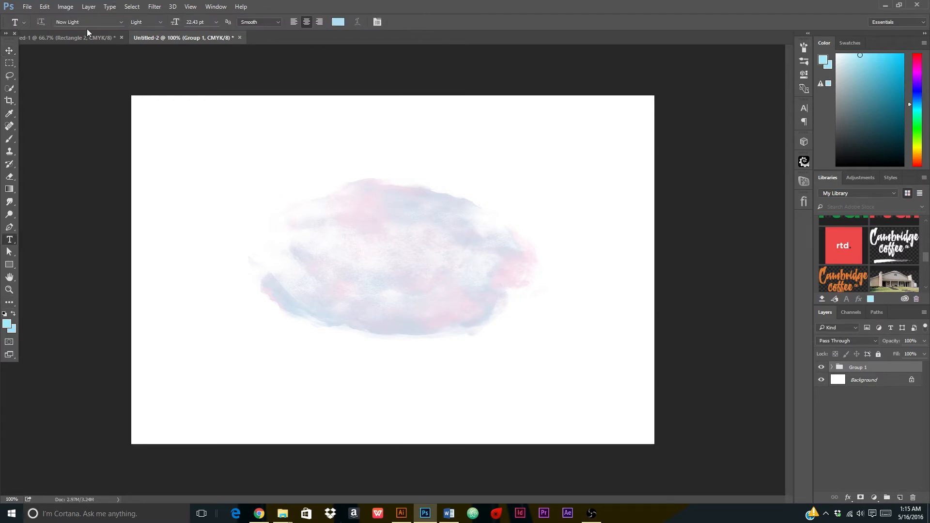
left_click(70, 21)
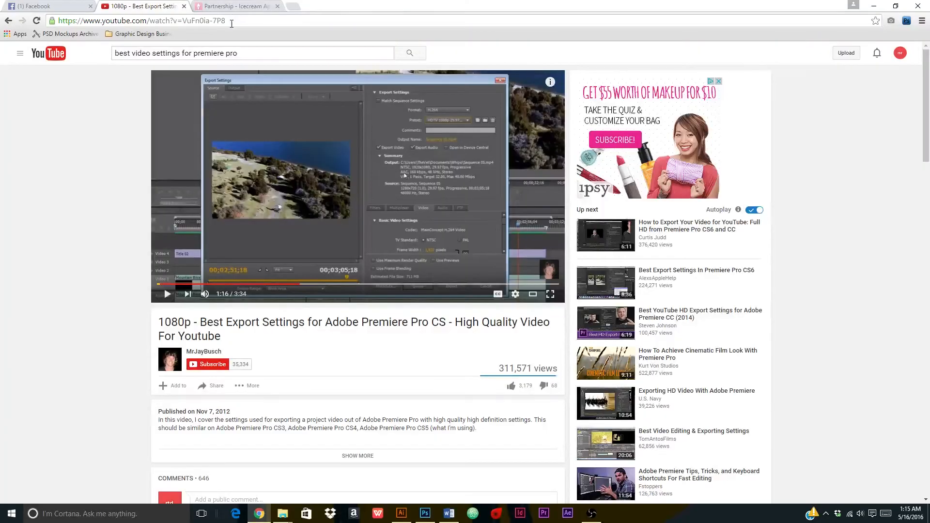
Load dafont.com in Chrome to reach its Script fonts listing.
left_click(231, 22)
type("dafont")
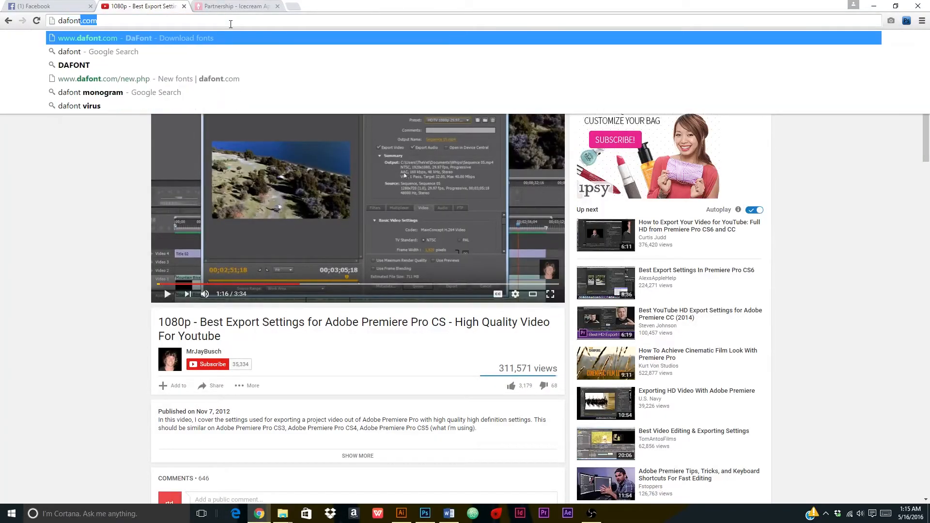
type(".com")
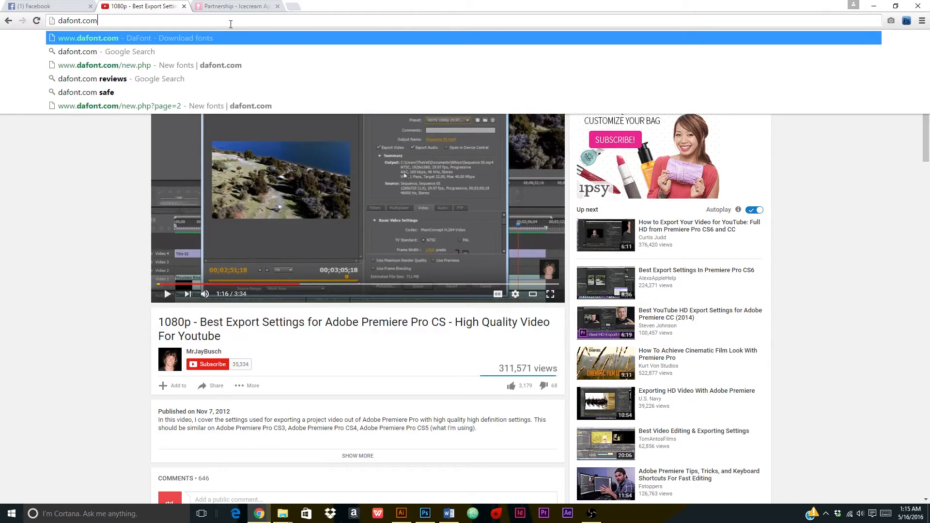
key("Return")
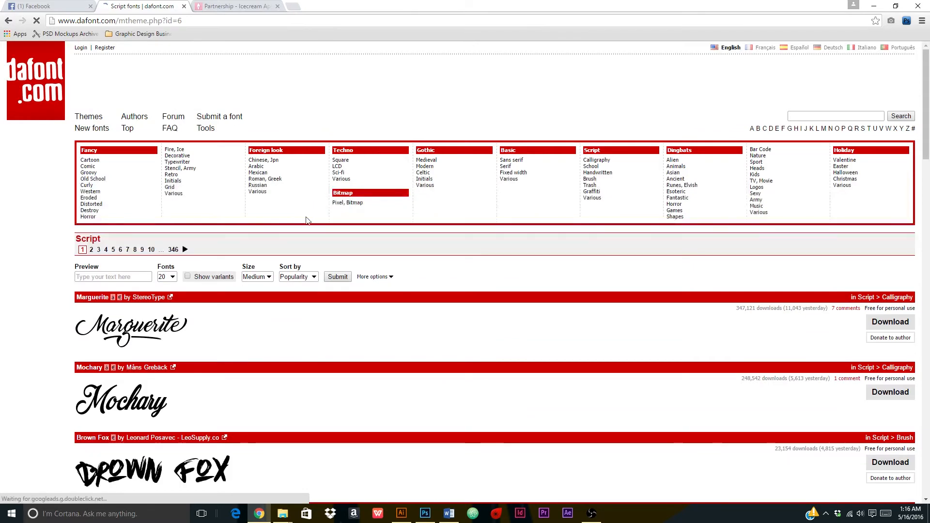
Browse the Script list to the Bromello font, view its glyphs, and return to Untitled-2.
scroll(281, 249, "down", 6)
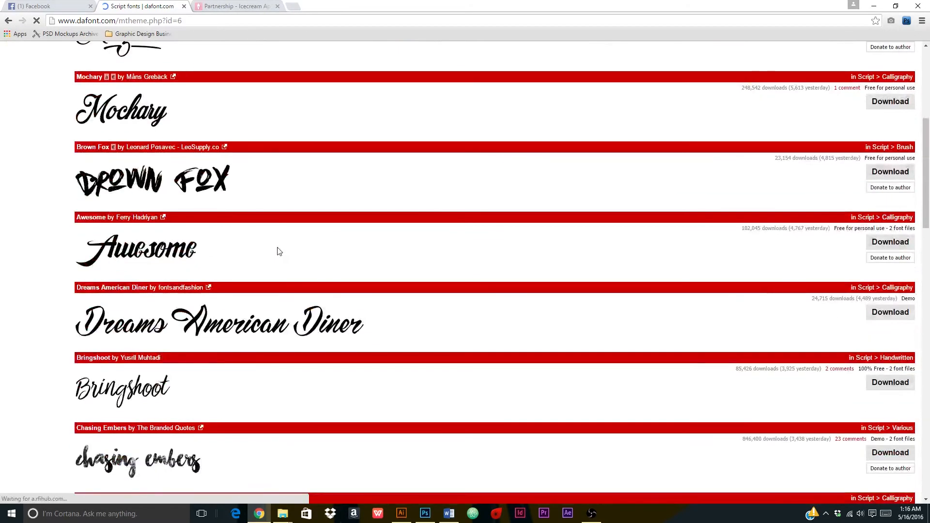
scroll(277, 252, "down", 8)
scroll(273, 255, "down", 2)
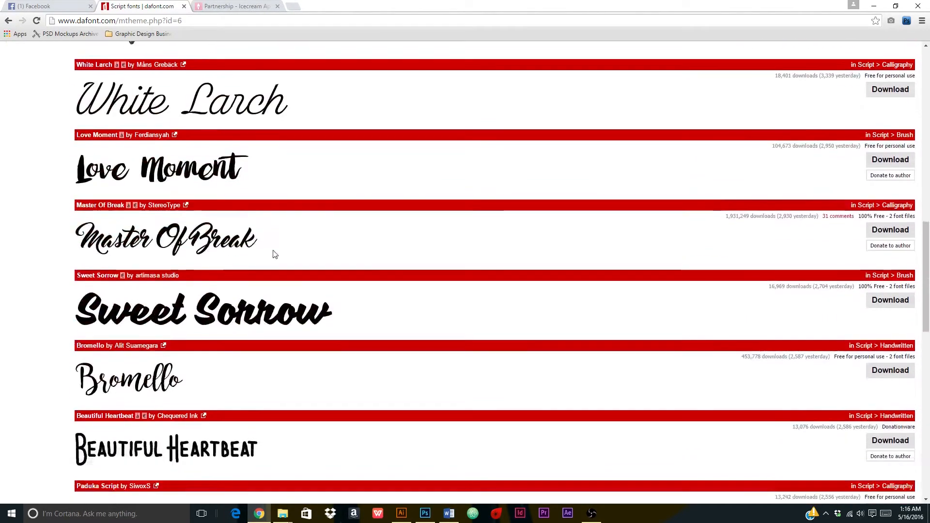
left_click(146, 328)
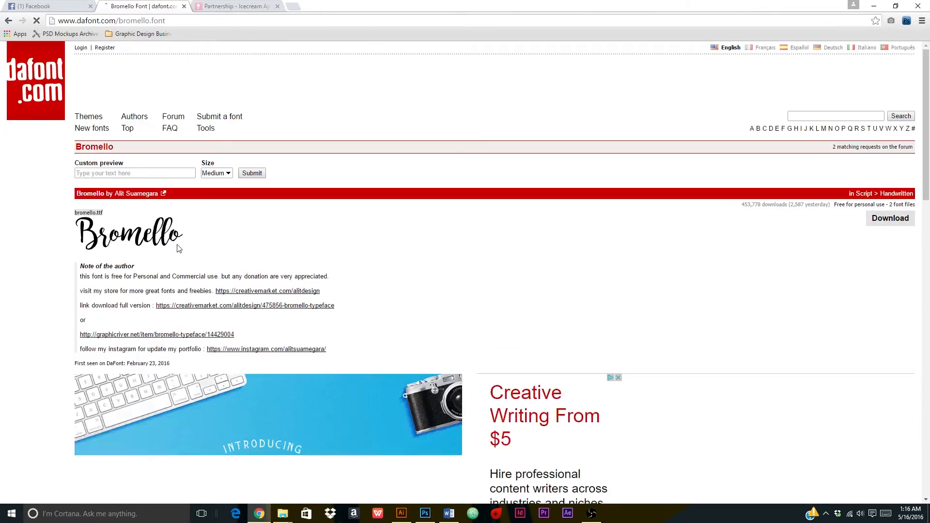
scroll(176, 236, "down", 5)
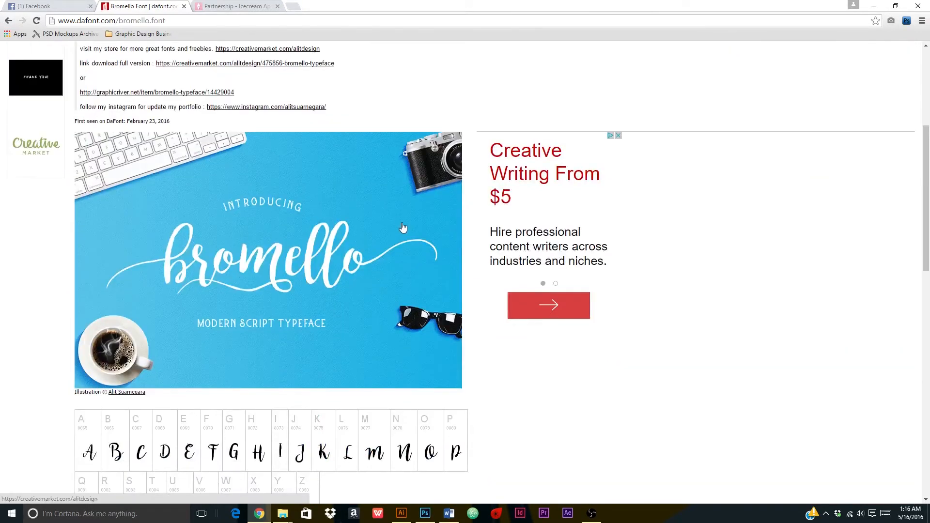
scroll(357, 245, "down", 7)
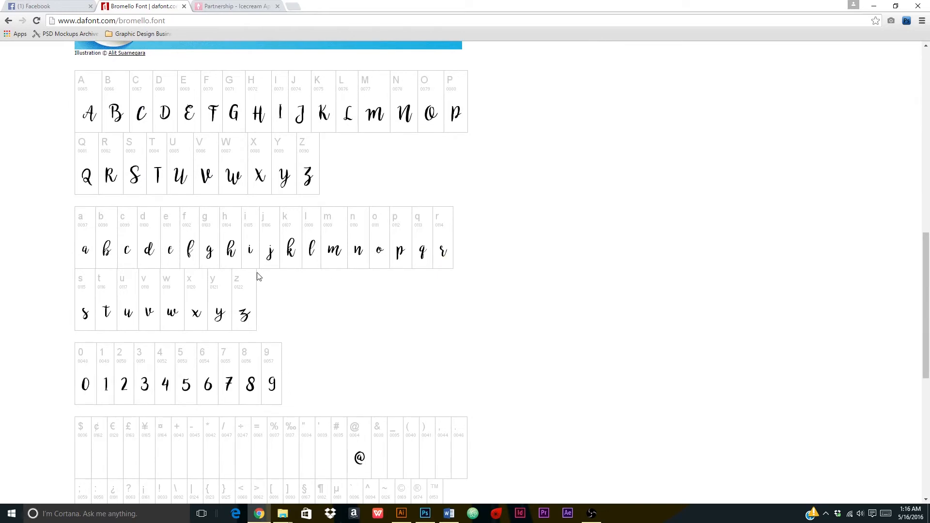
scroll(258, 276, "up", 10)
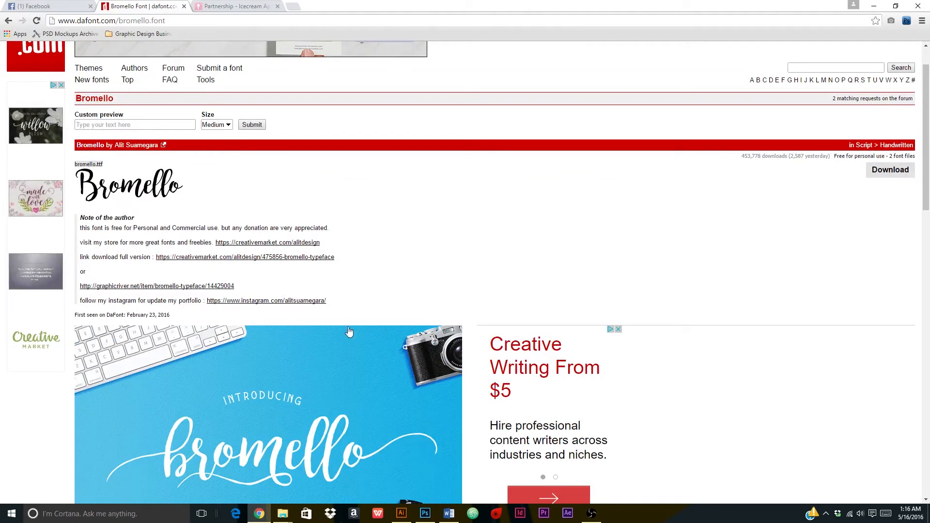
left_click(425, 513)
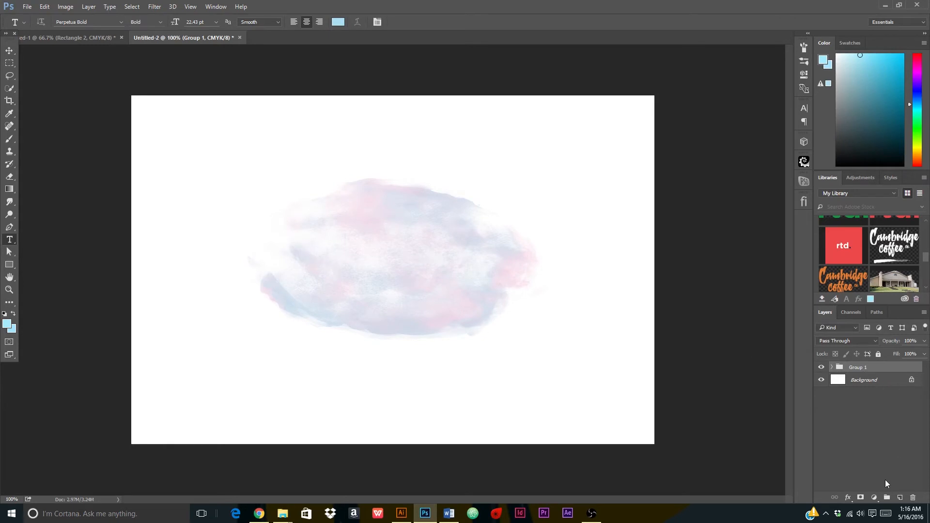
Add Layer 3 above Group 1 and start a text layer set to Bromello Regular.
left_click(899, 499)
left_click(346, 272)
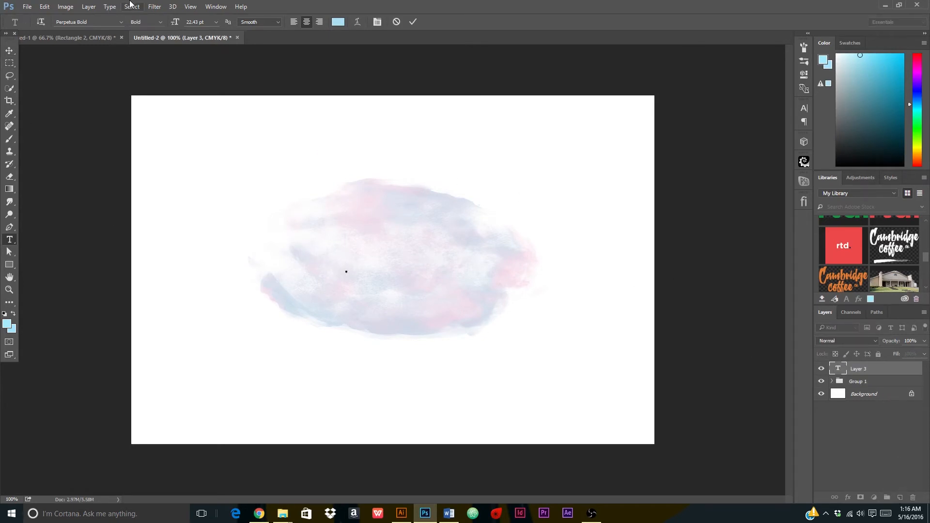
left_click(81, 25)
double_click(82, 23)
left_click(90, 21)
type("brome")
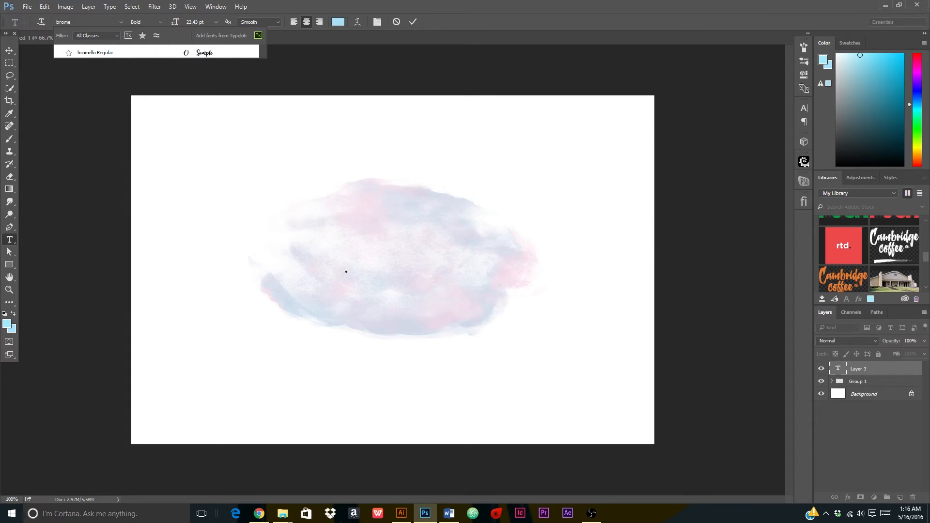
key("Return")
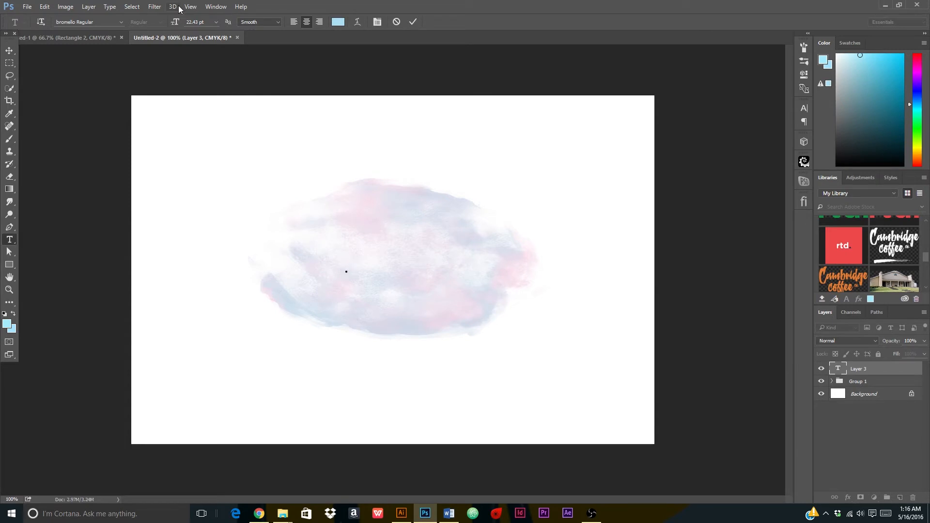
Set the text colour to a muted blue-grey, about #727677.
left_click(338, 21)
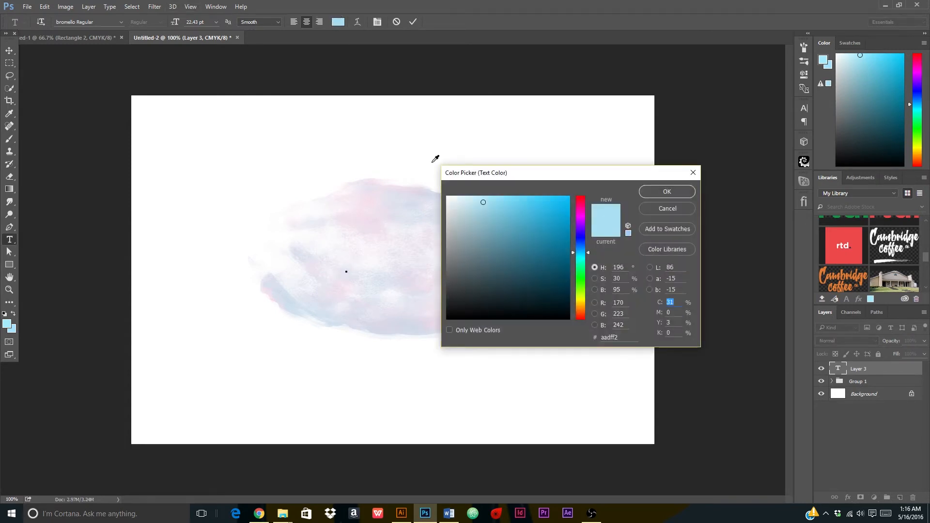
mouse_move(451, 251)
left_mouse_down()
mouse_move(436, 286)
mouse_move(442, 268)
left_mouse_up()
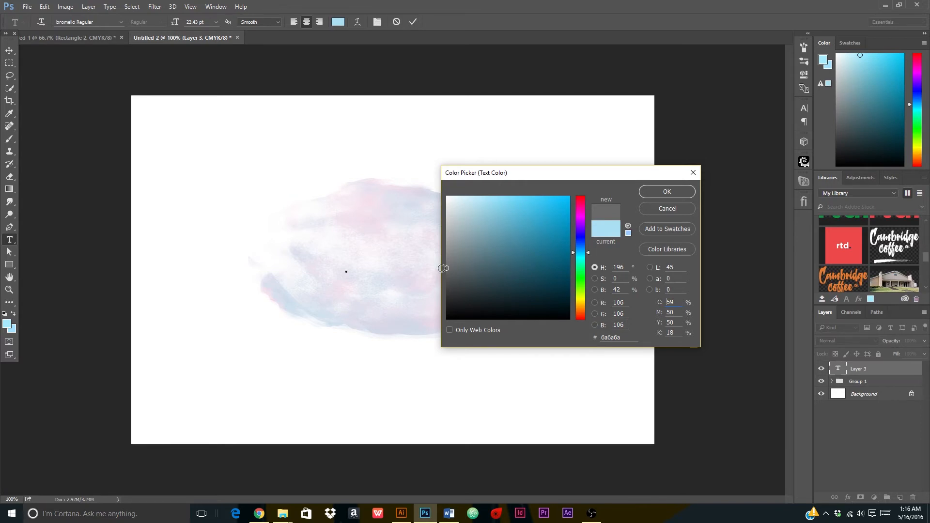
left_click_drag(442, 268, 452, 274)
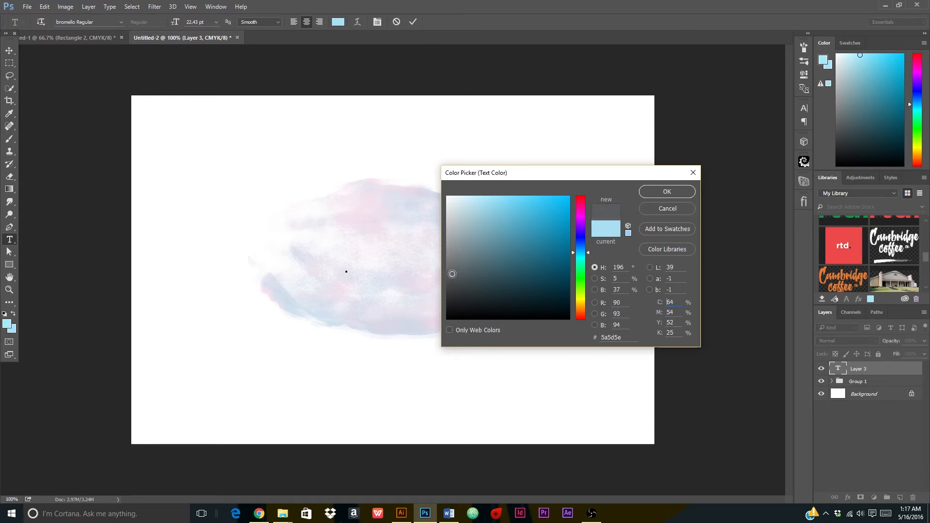
left_click_drag(452, 274, 450, 267)
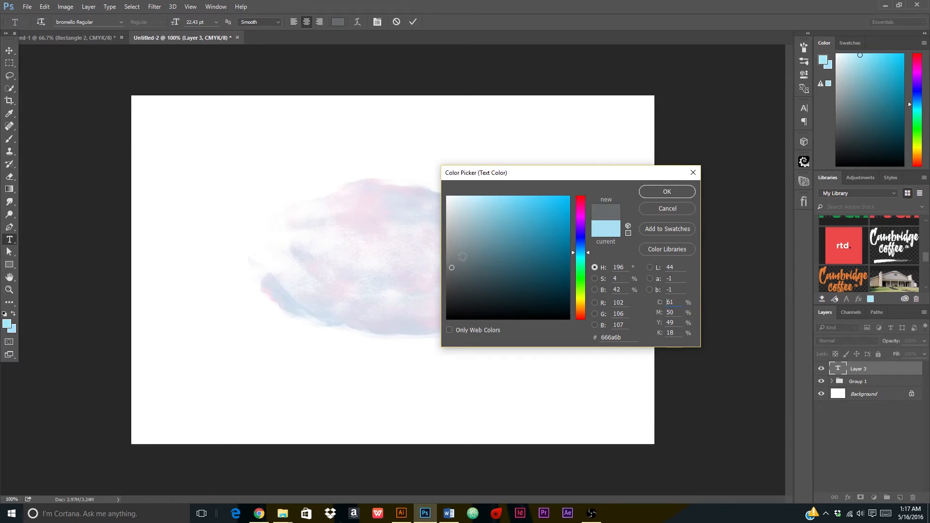
left_click_drag(452, 257, 451, 262)
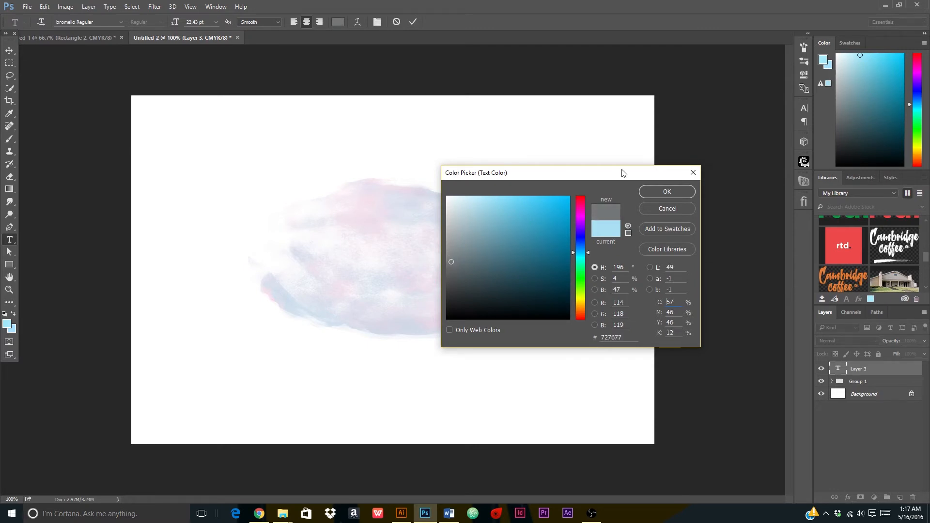
left_click(667, 191)
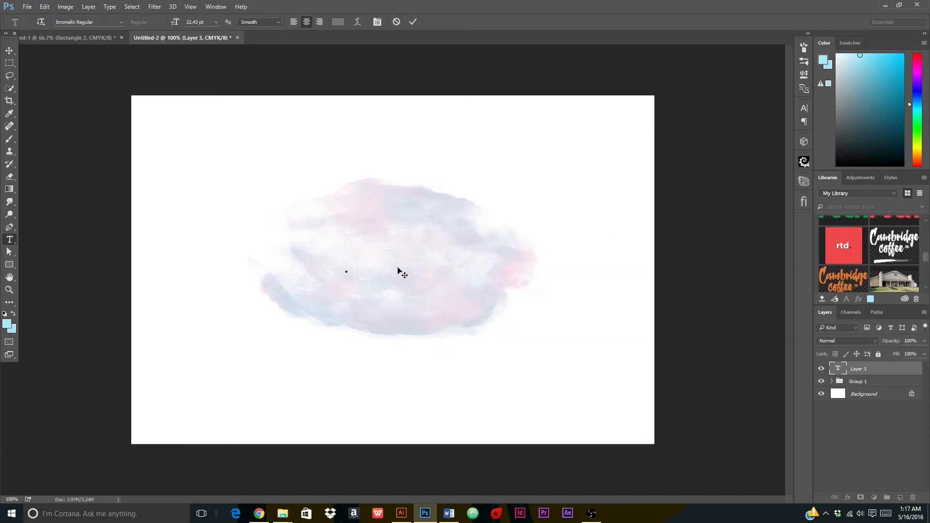
left_click(411, 22)
key("ctrl+t")
left_click_drag(363, 279, 422, 266)
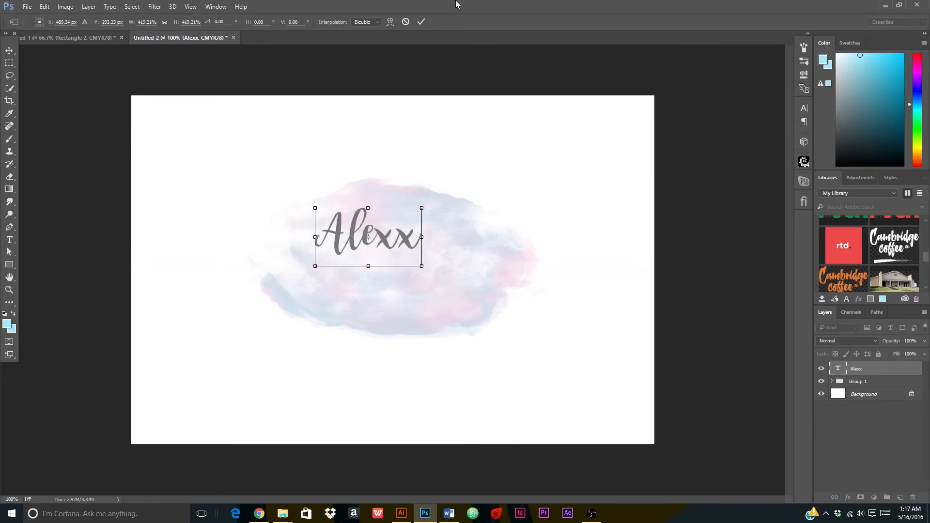
left_click(421, 22)
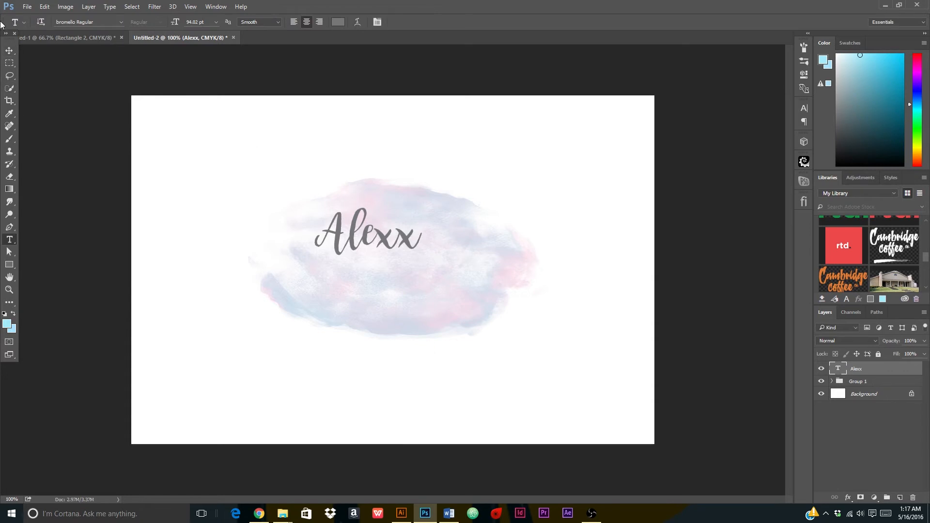
left_click(9, 50)
left_click_drag(387, 226, 396, 263)
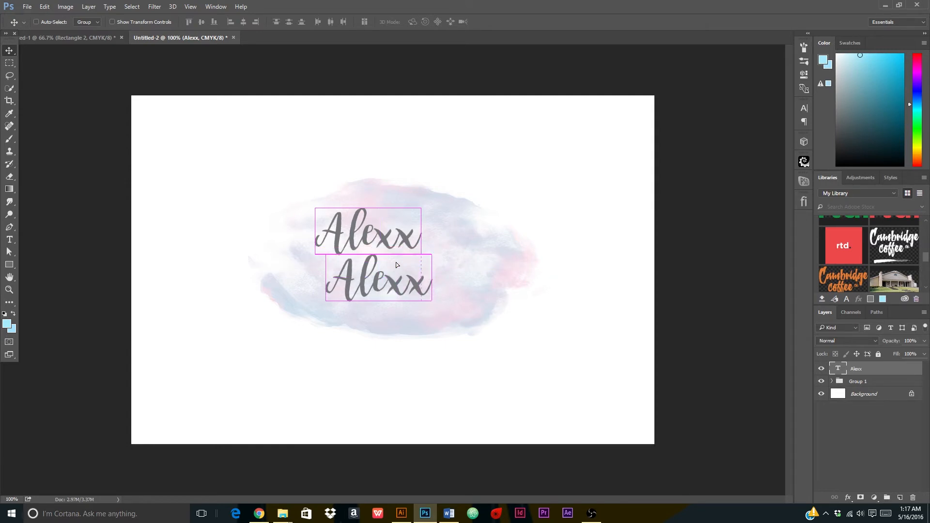
left_click(15, 241)
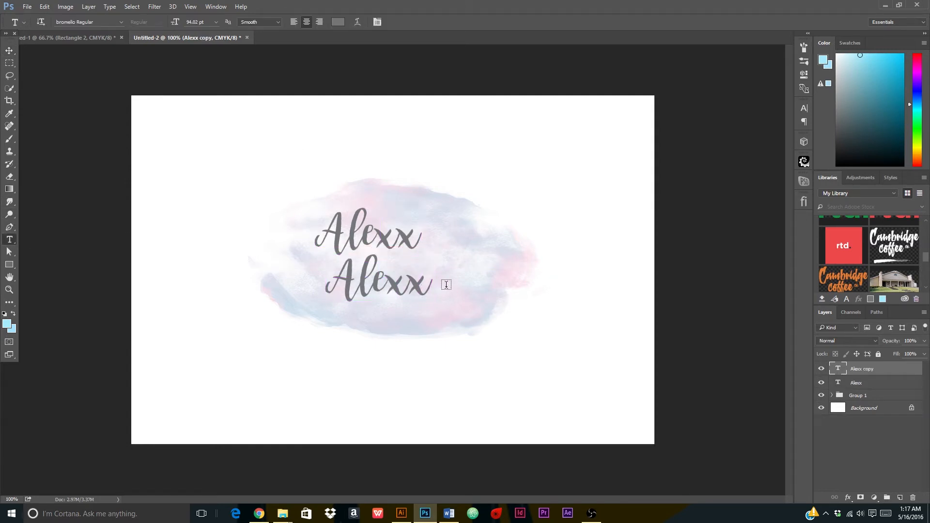
double_click(369, 287)
key("BackSpace")
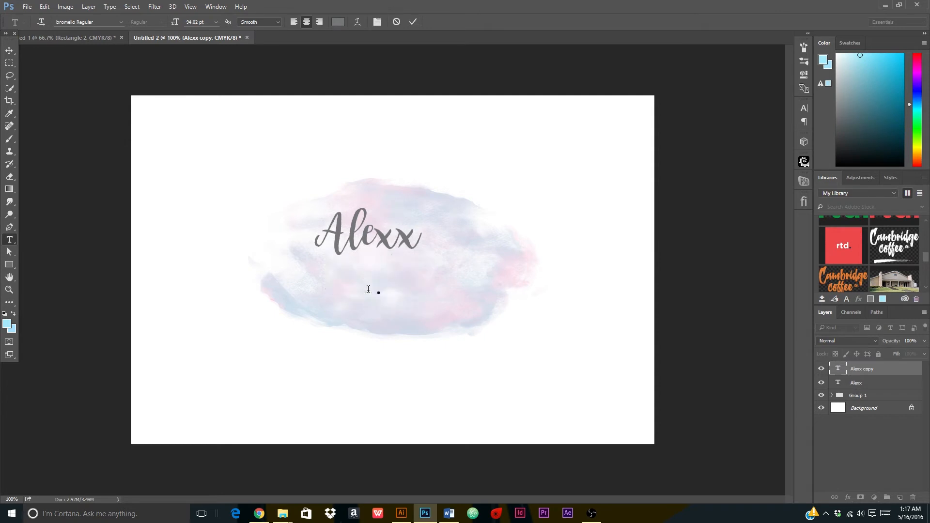
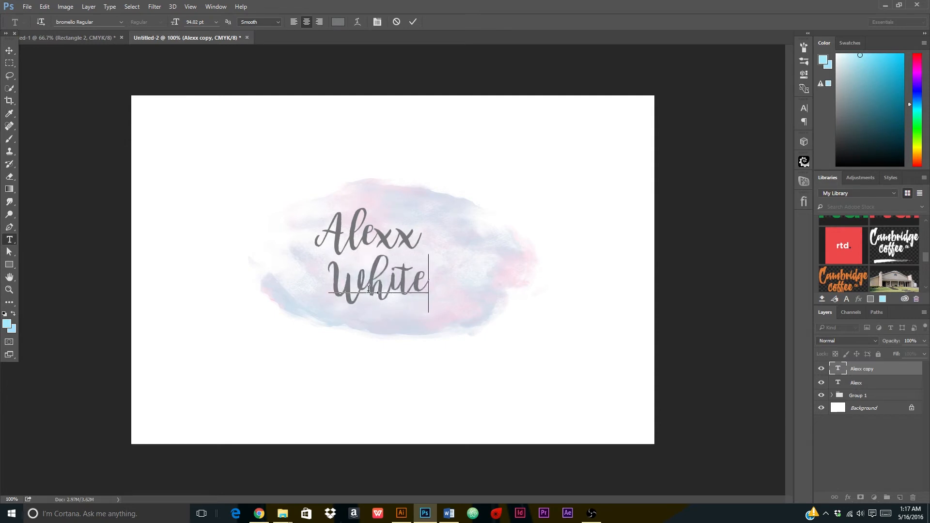
left_click(413, 22)
left_click(10, 50)
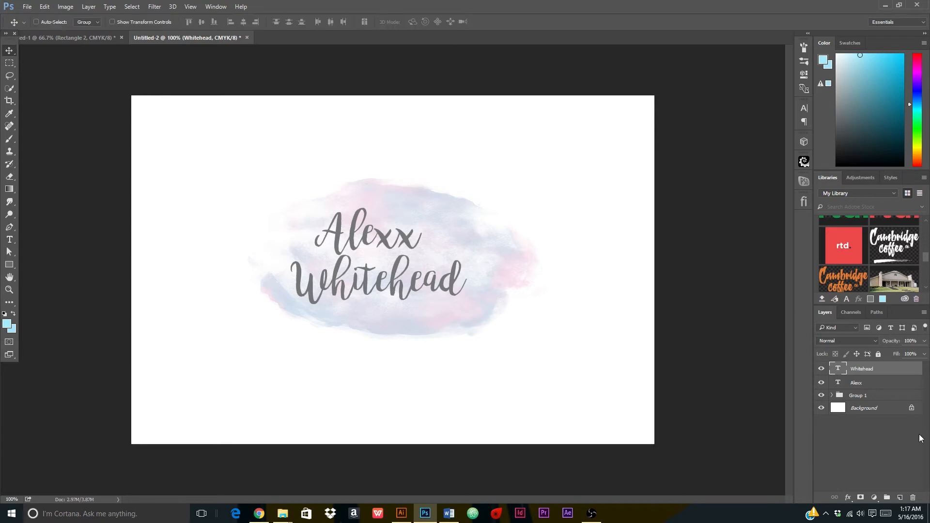
left_click(868, 382)
left_click_drag(352, 230, 371, 227)
key("ctrl+t")
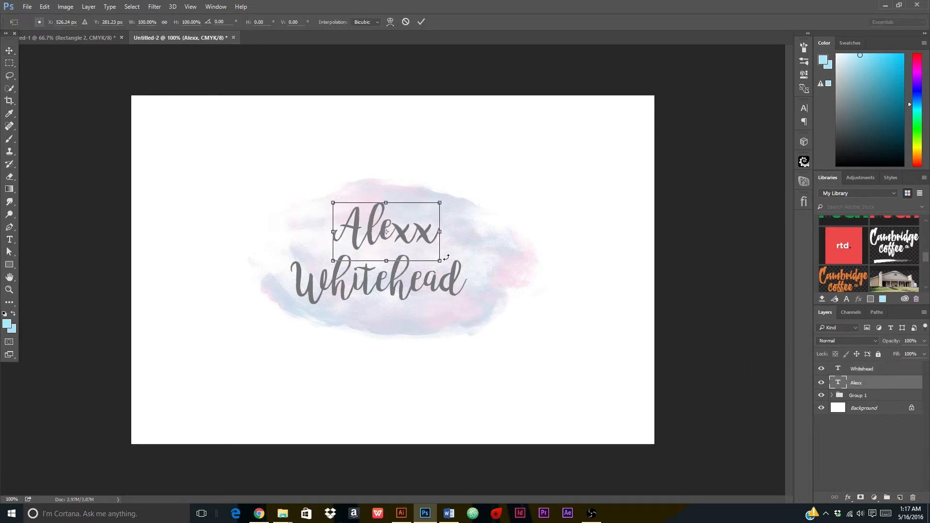
left_click_drag(442, 260, 431, 257)
left_click(421, 22)
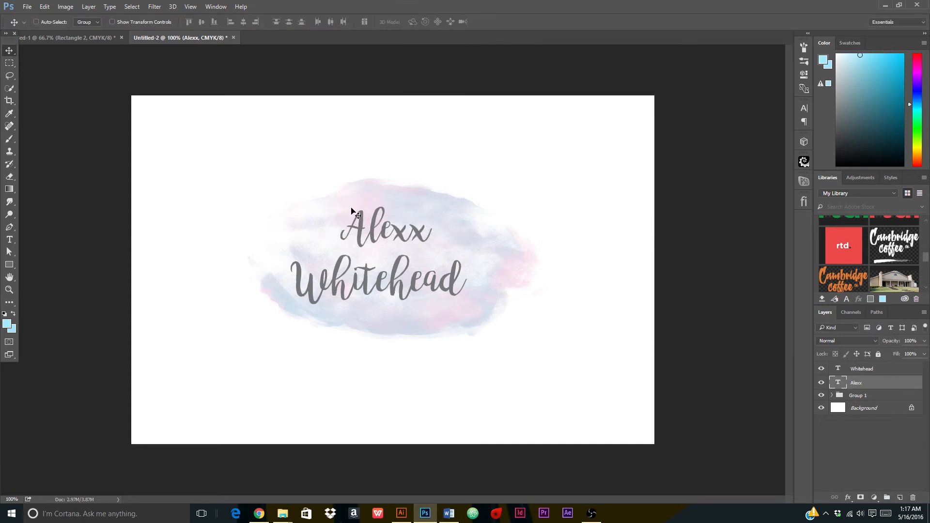
left_click(871, 369)
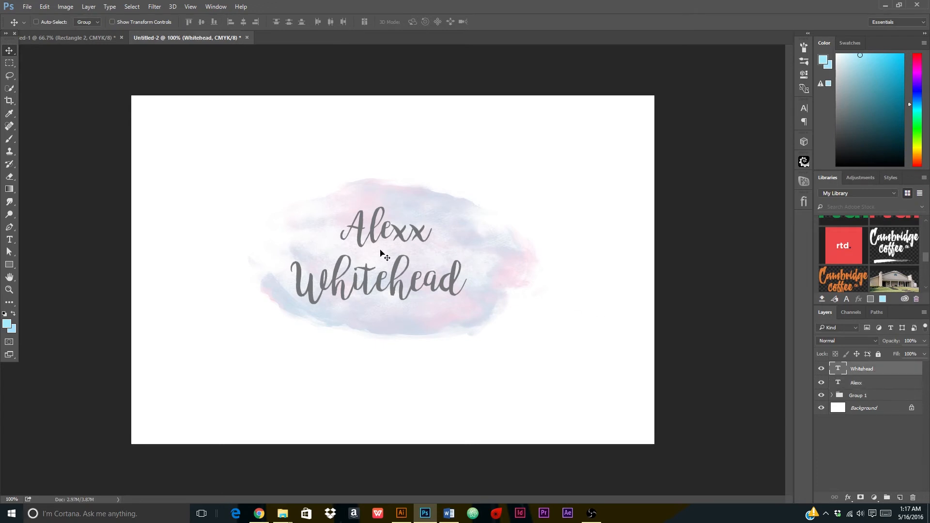
left_click_drag(376, 260, 397, 265)
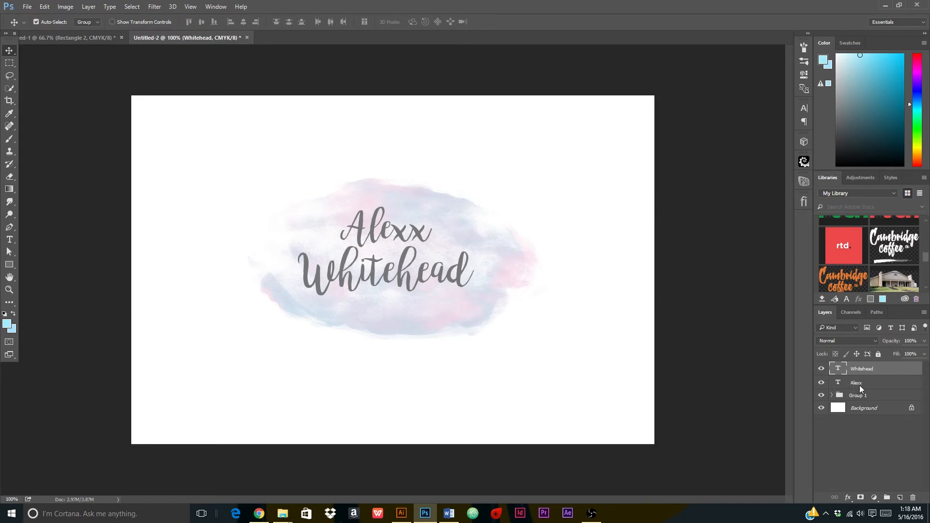
left_click(859, 385, "shift")
key("ctrl+t")
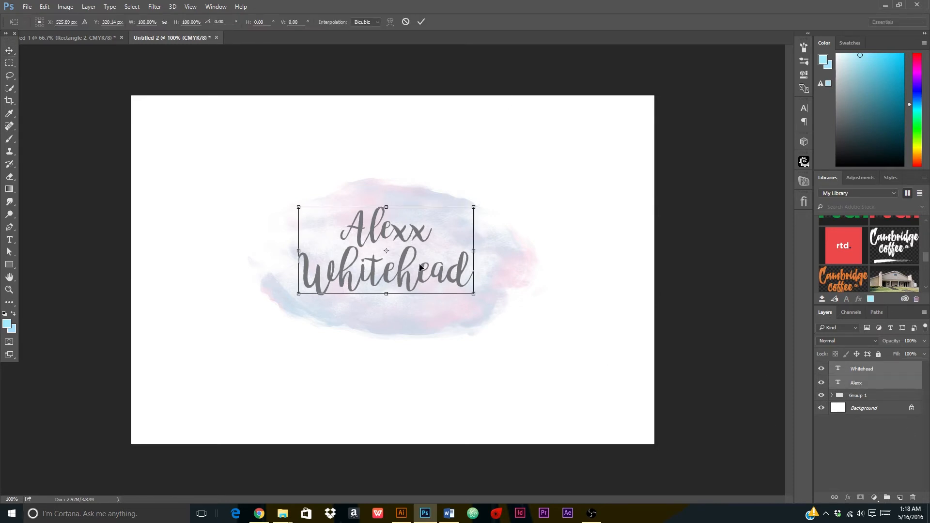
left_click_drag(421, 267, 429, 258)
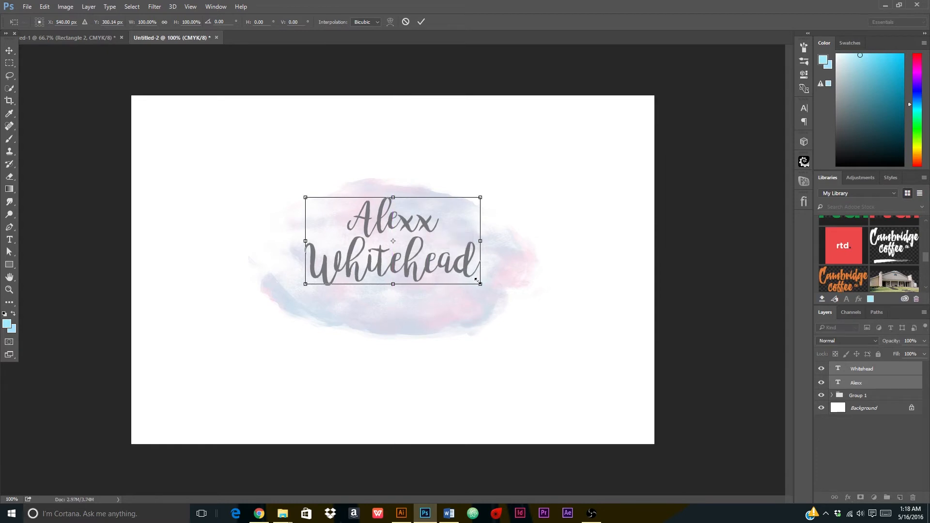
left_click_drag(476, 279, 449, 267)
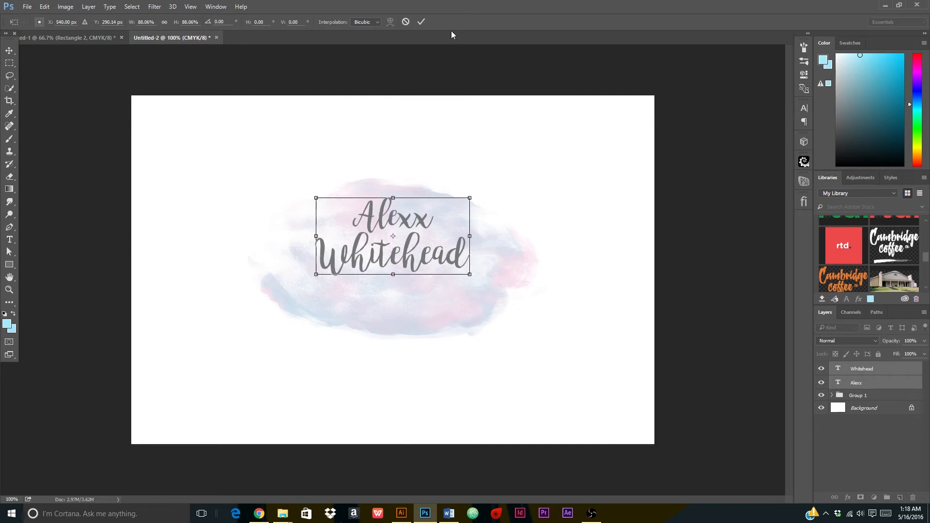
left_click(421, 22)
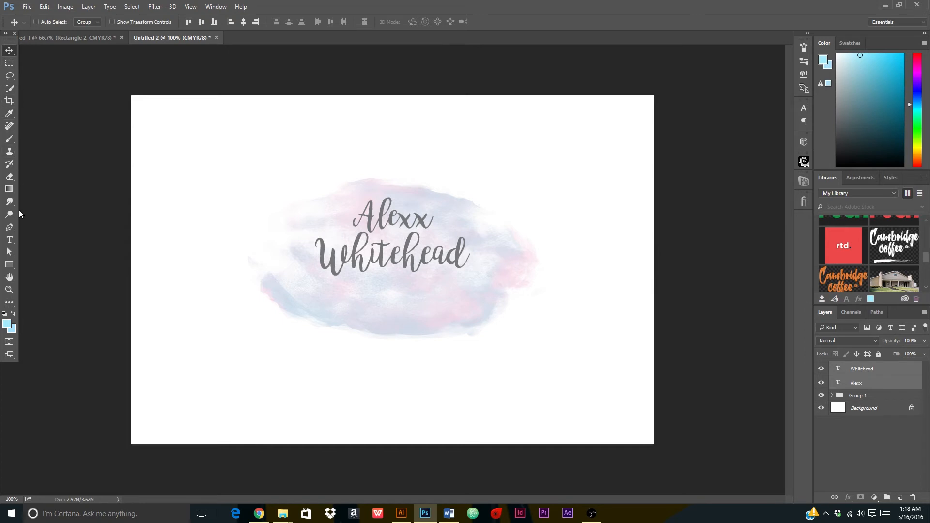
left_click(10, 240)
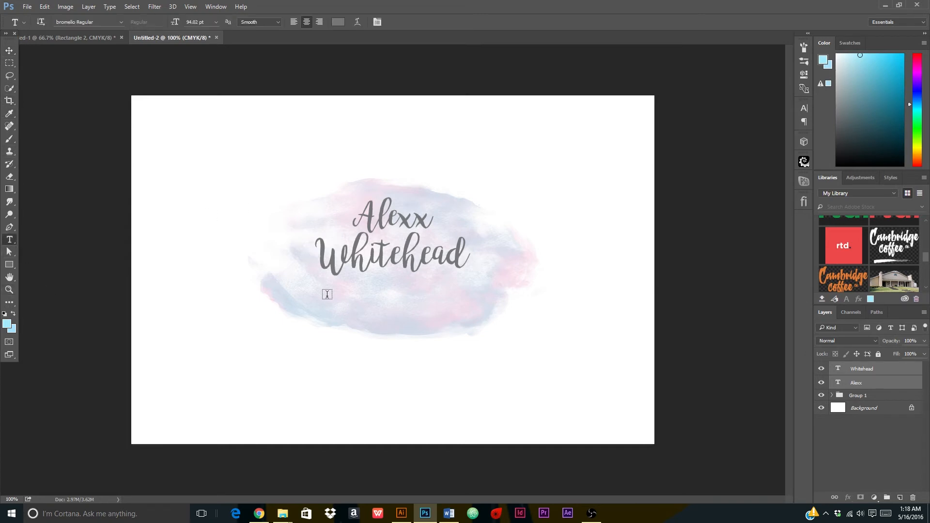
Start a new text layer below Whitehead using the Now Thin font.
left_click(899, 373)
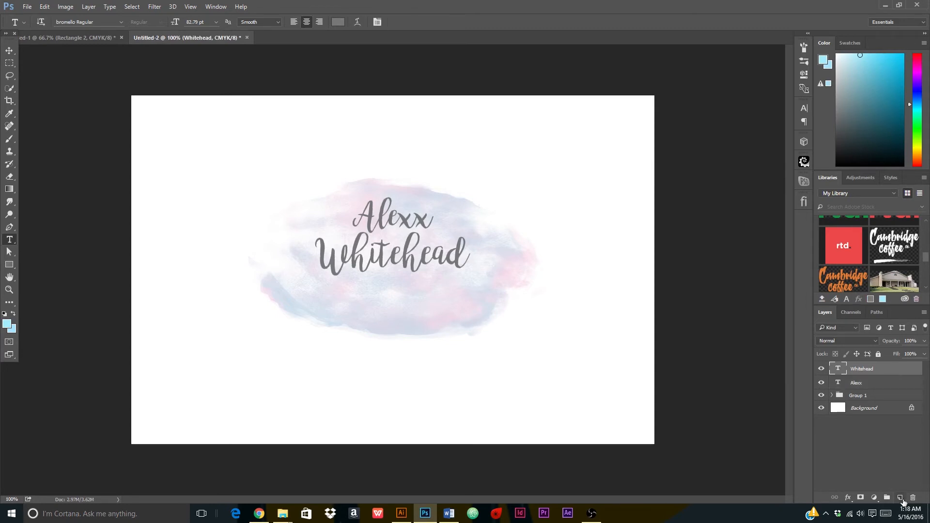
left_click(900, 498)
left_click(345, 293)
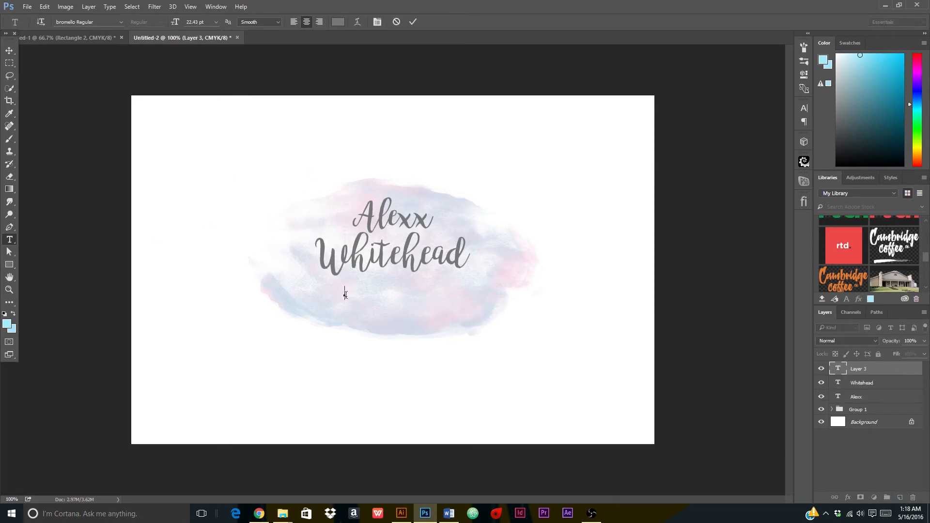
left_click(67, 22)
left_click(122, 21)
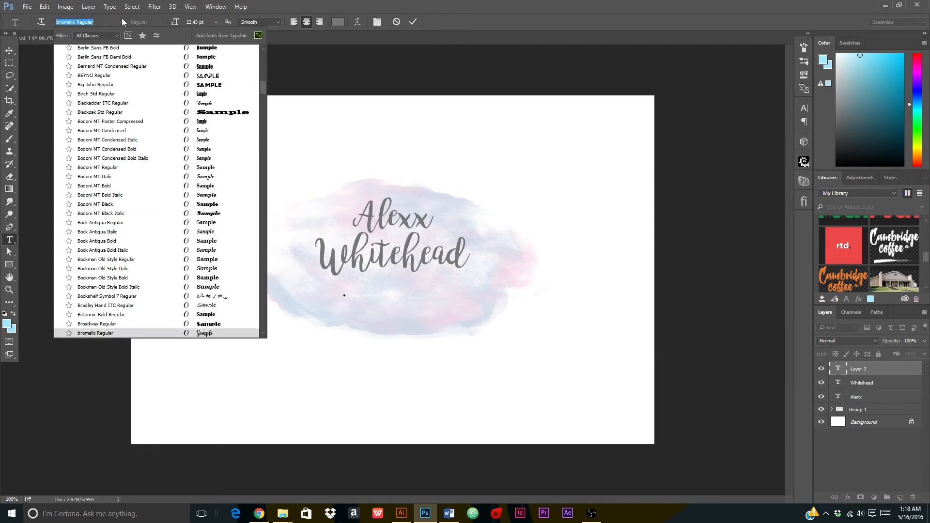
type("now")
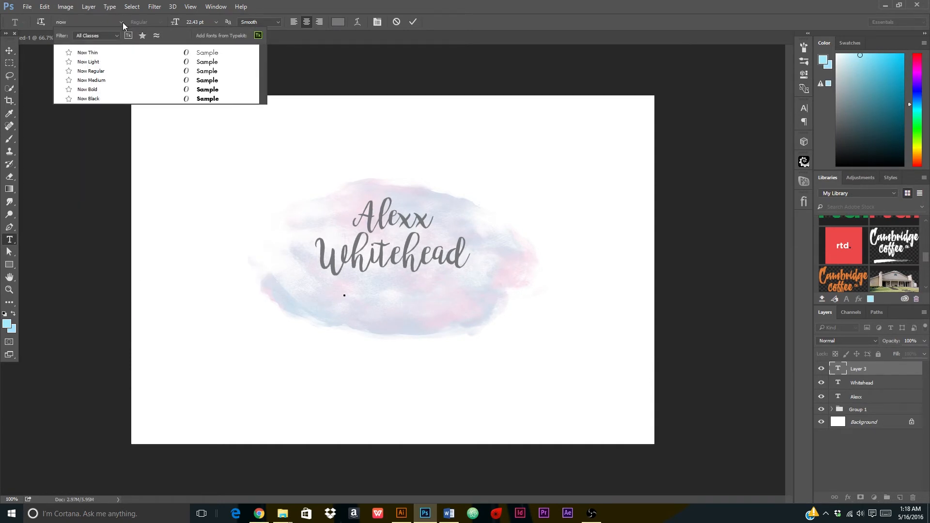
left_click(140, 54)
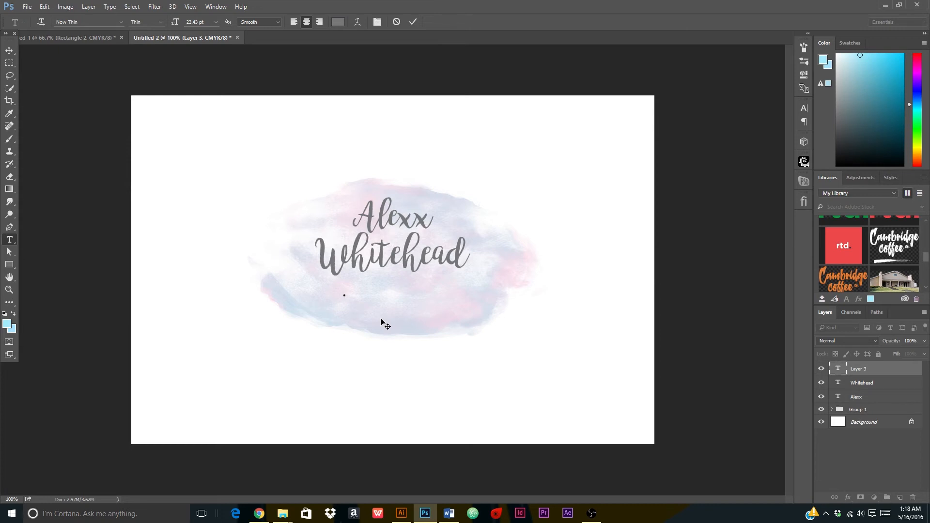
Type 'photography' and commit it as its own layer.
type("phto")
key("BackSpace")
key("BackSpace")
type("hotograp")
key("BackSpace")
type("phy")
left_click(413, 22)
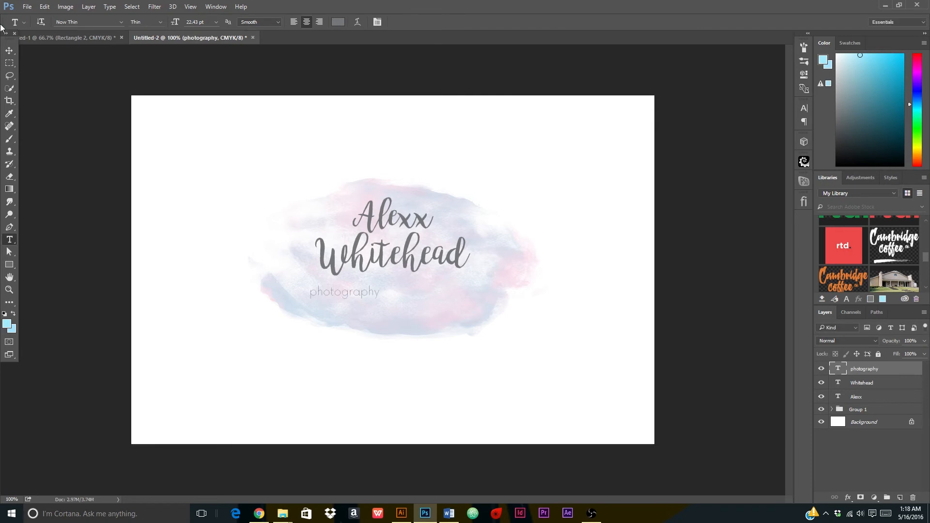
Move 'photography' under Whitehead and enlarge it to about 146%.
key("v")
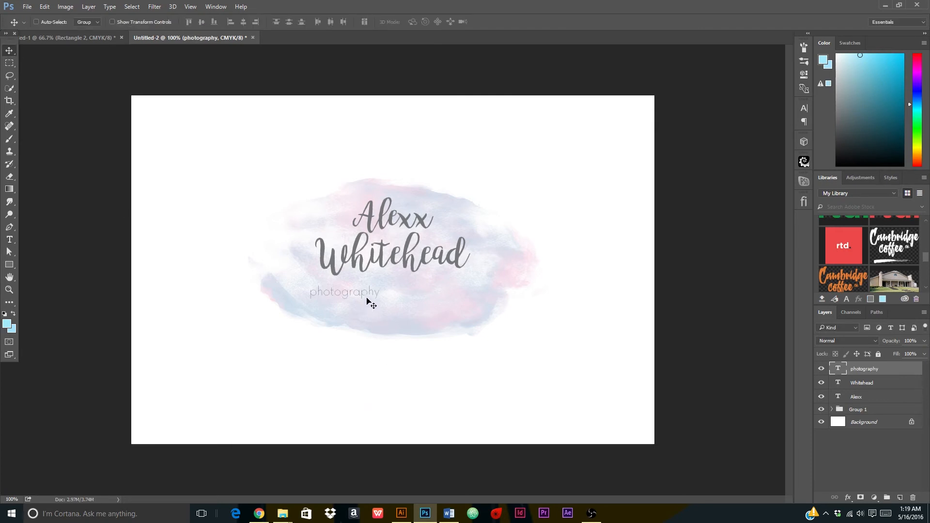
left_click_drag(365, 303, 417, 294)
key("ctrl+t")
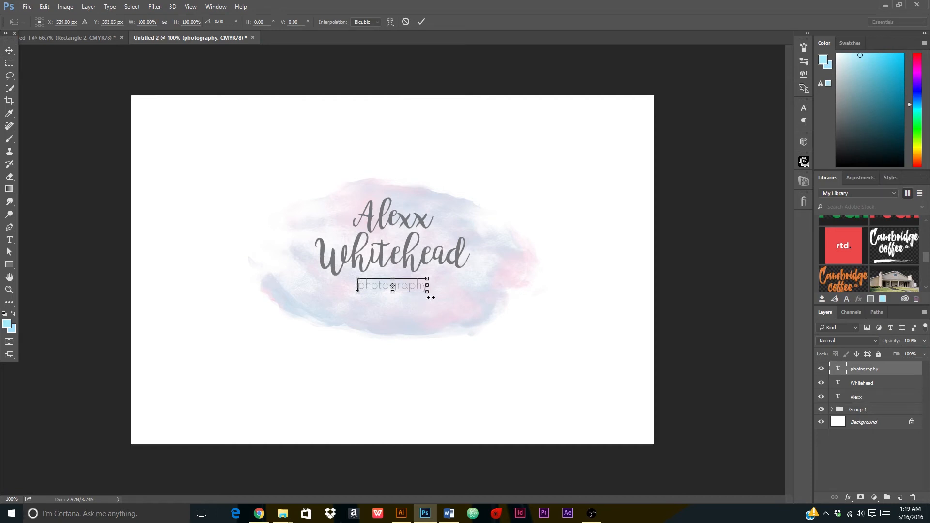
mouse_move(429, 292)
left_mouse_down()
mouse_move(436, 301)
mouse_move(443, 294)
left_mouse_up()
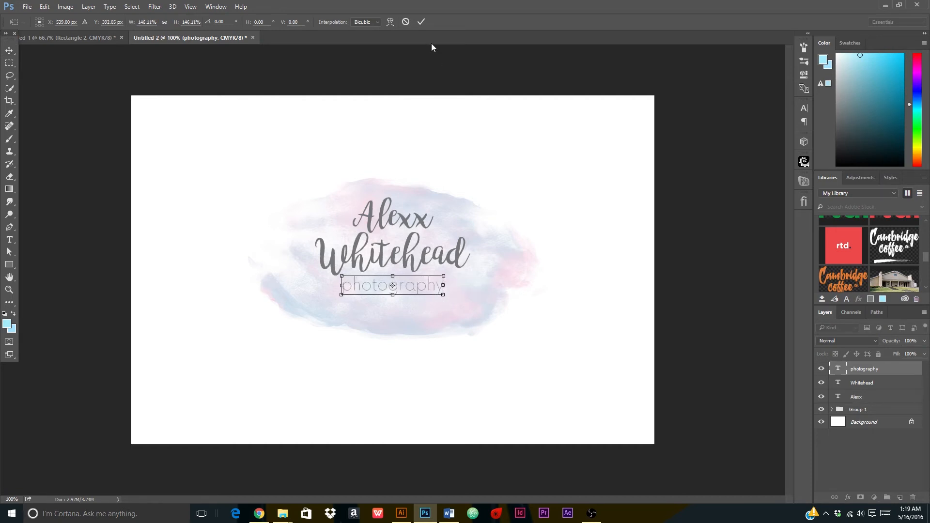
left_click(423, 24)
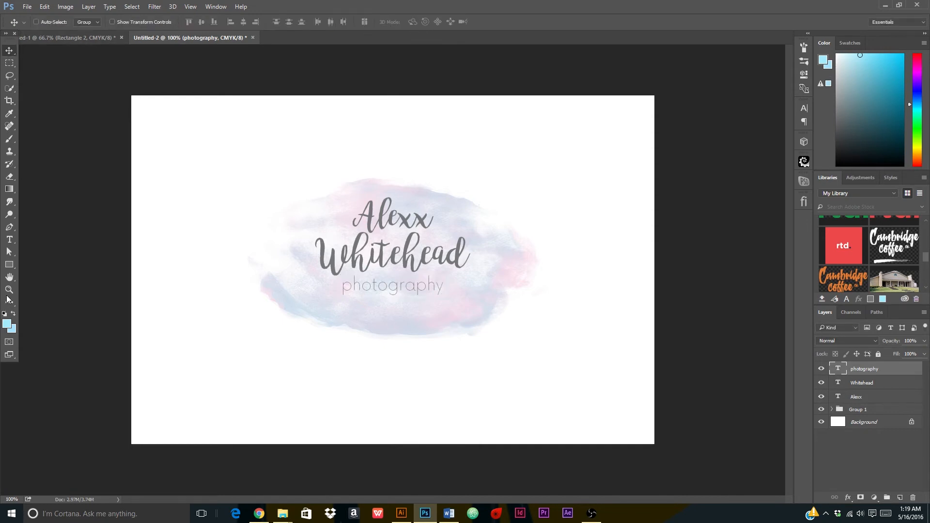
Change the photography line's weight from Thin to Light.
left_click(9, 239)
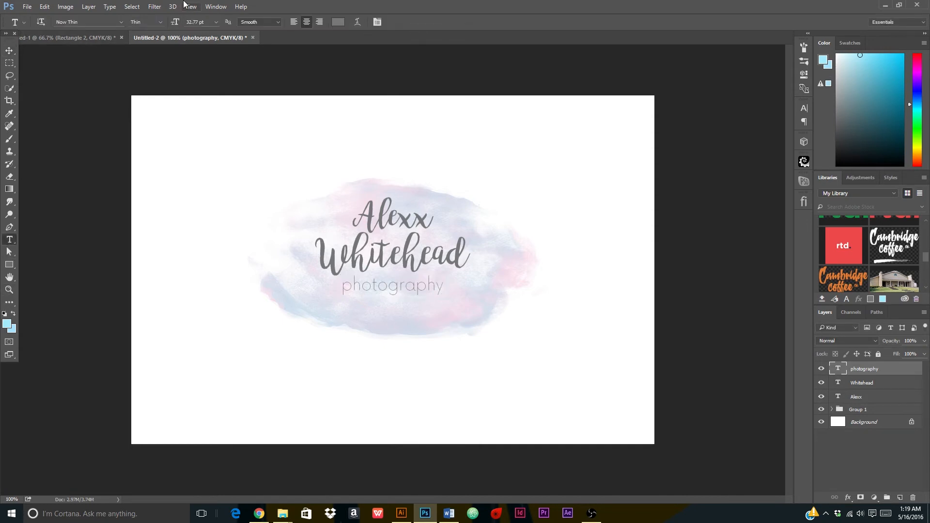
left_click(158, 23)
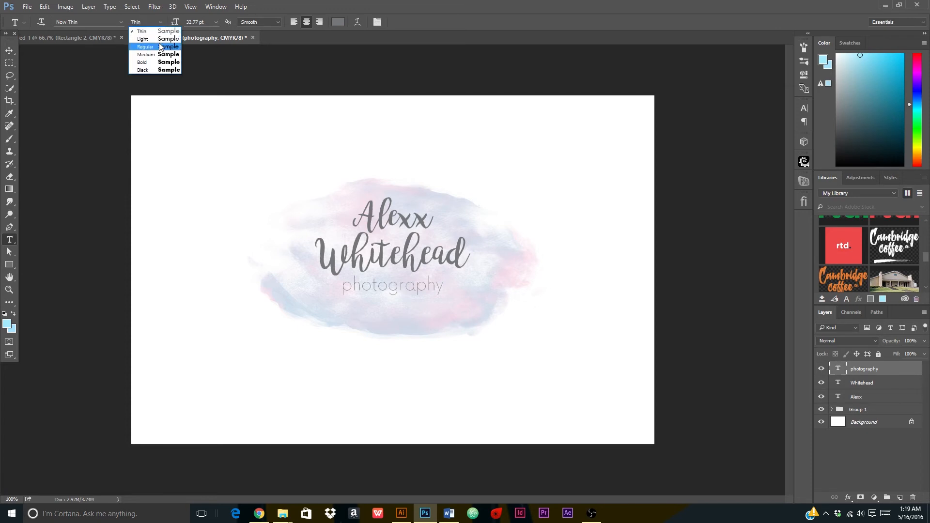
left_click(161, 38)
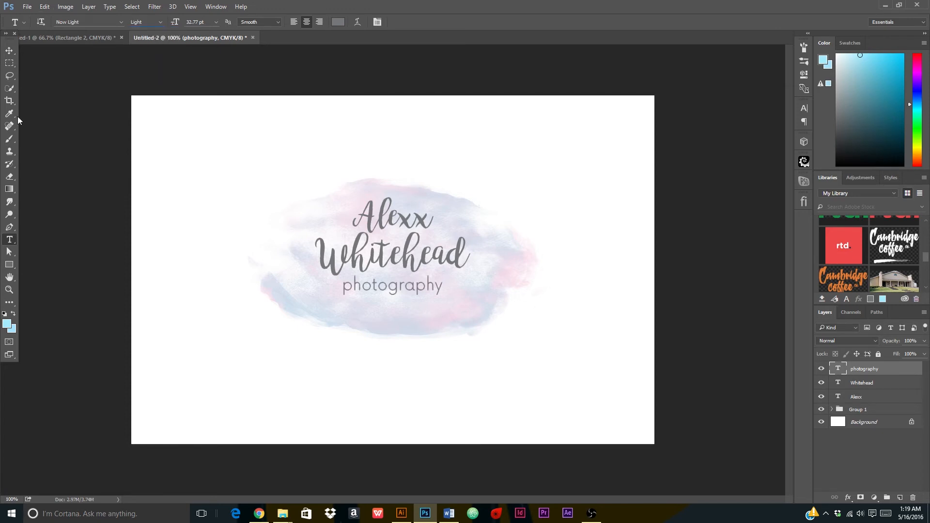
left_click(10, 48)
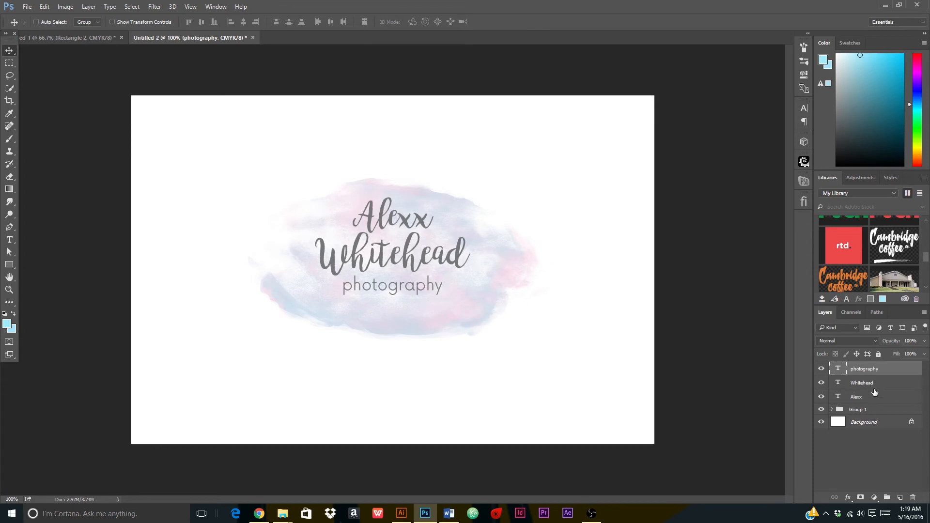
left_click(868, 402, "shift")
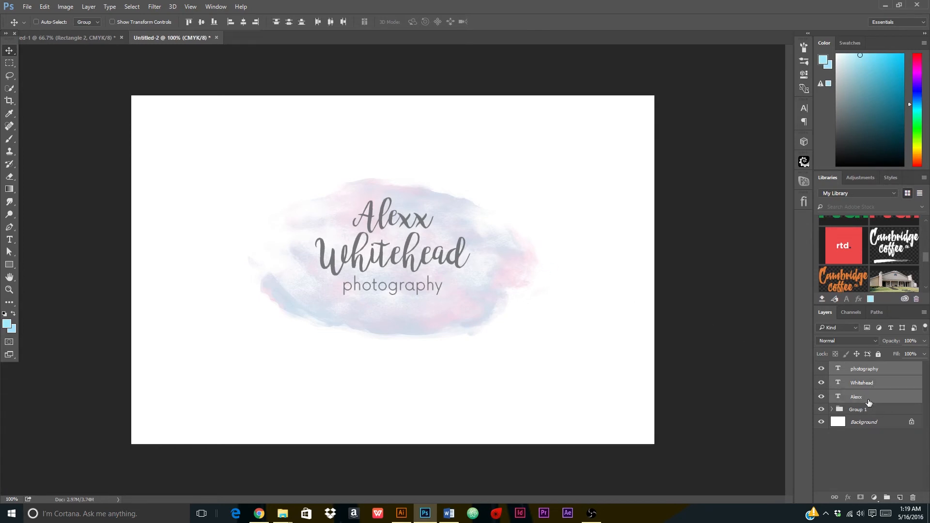
Nudge the text lines, then shrink text and Group 1 together to about 70% at the top-left.
left_click_drag(413, 236, 412, 246)
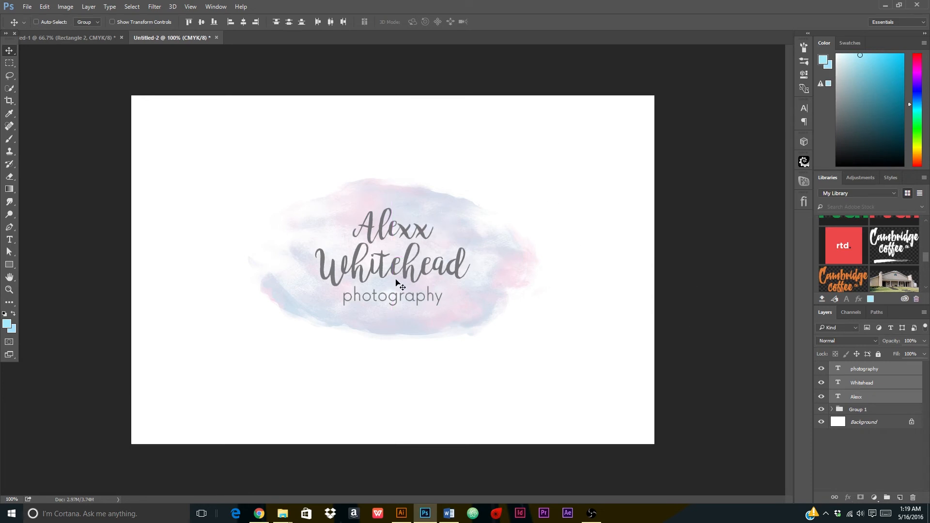
left_click_drag(399, 274, 400, 271)
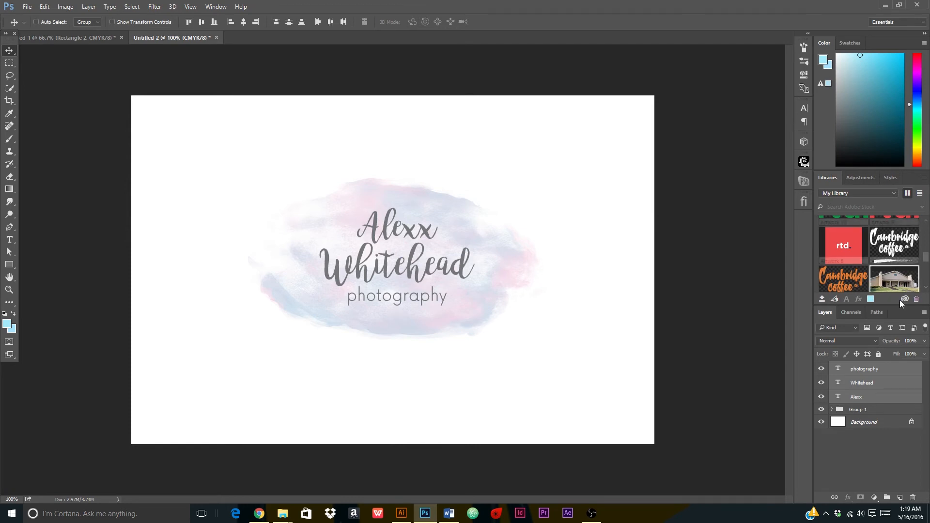
left_click(888, 398)
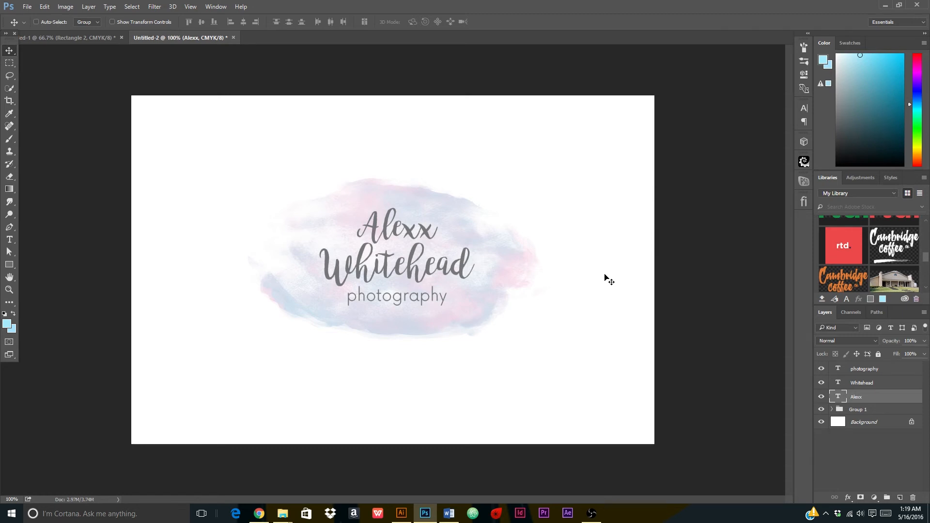
left_click(882, 411)
left_click(879, 369, "shift")
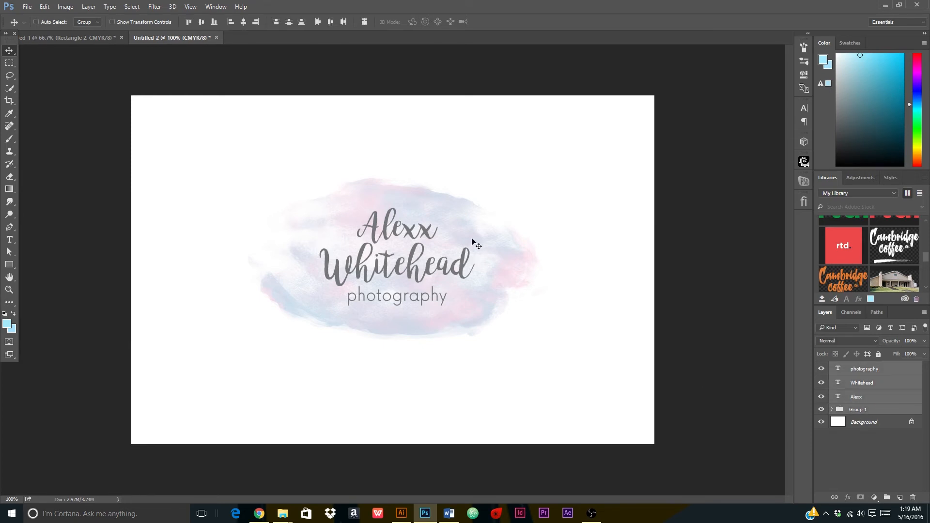
left_click_drag(464, 233, 401, 201)
key("ctrl+t")
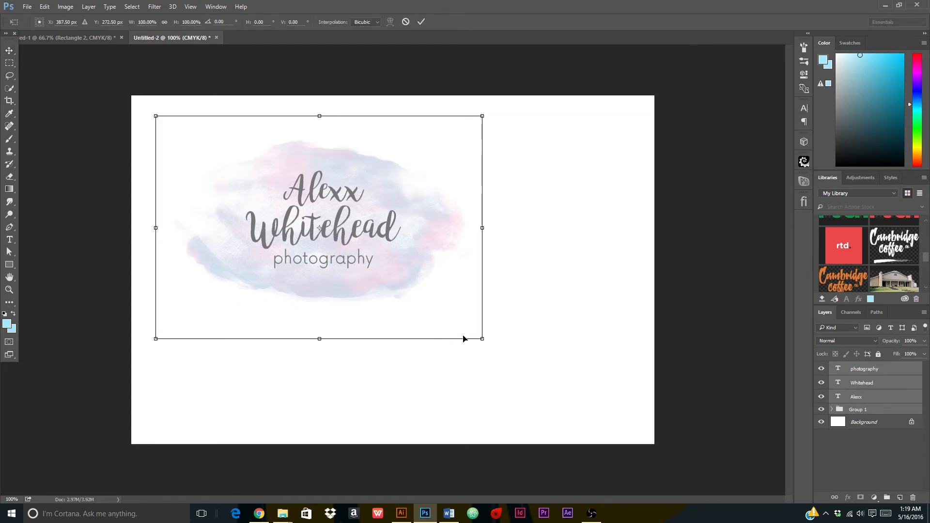
left_click_drag(484, 341, 433, 313)
left_click_drag(382, 260, 323, 229)
Commit the logo transform and toggle Group 1's layers to inspect the watercolour wash.
left_click(421, 22)
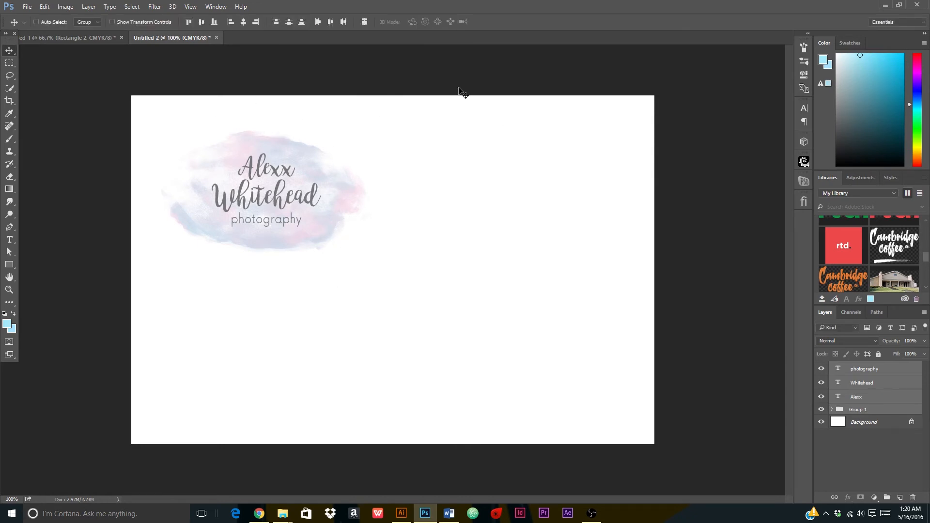
left_click(875, 411)
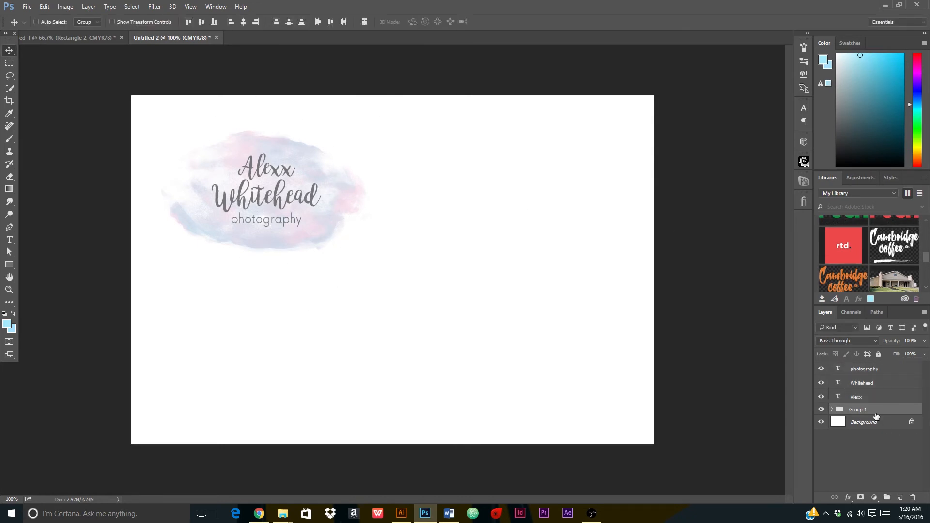
left_click(831, 409)
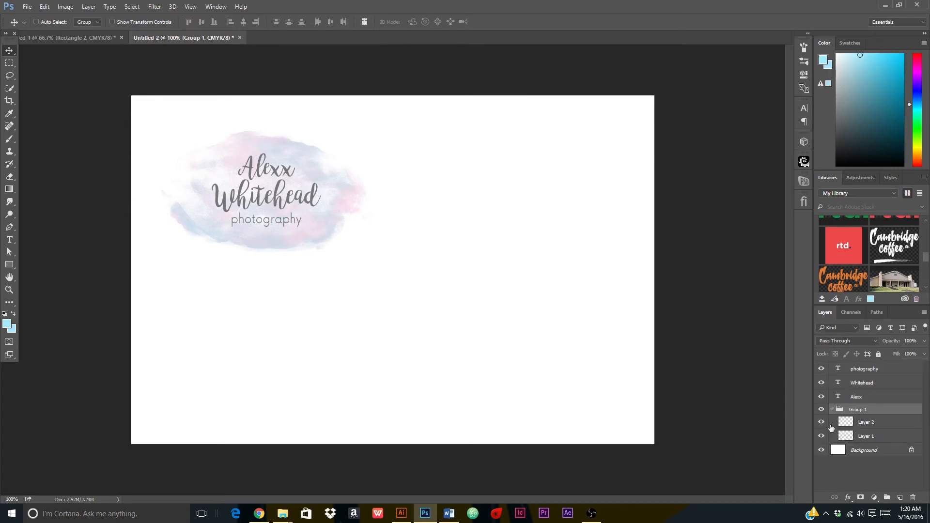
left_click(821, 422)
left_click(821, 423)
left_click(821, 437)
left_click(820, 437)
left_click(822, 412)
left_click(821, 410)
left_click(831, 409)
right_click(850, 408)
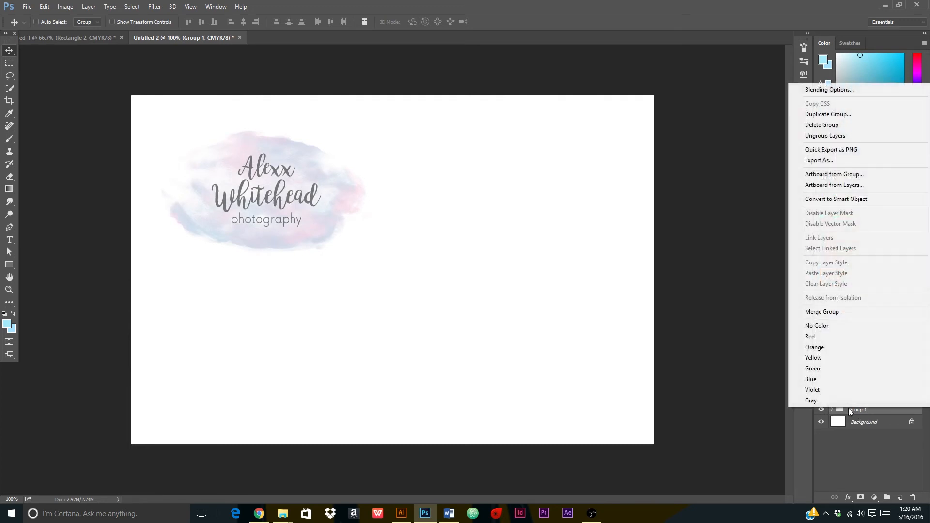
key("Escape")
Duplicate Group 1 and place the copy on the right side, viewing at 200%.
key("ctrl+j")
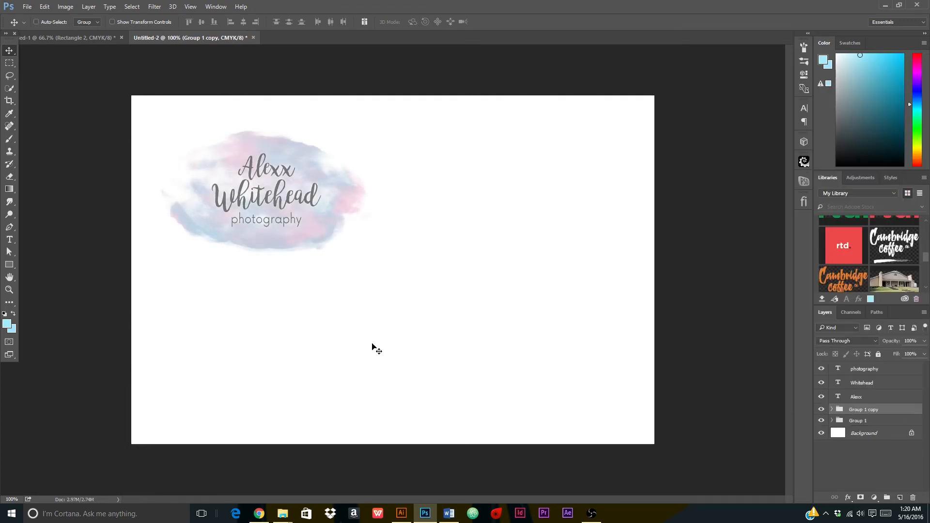
left_click_drag(334, 208, 578, 213)
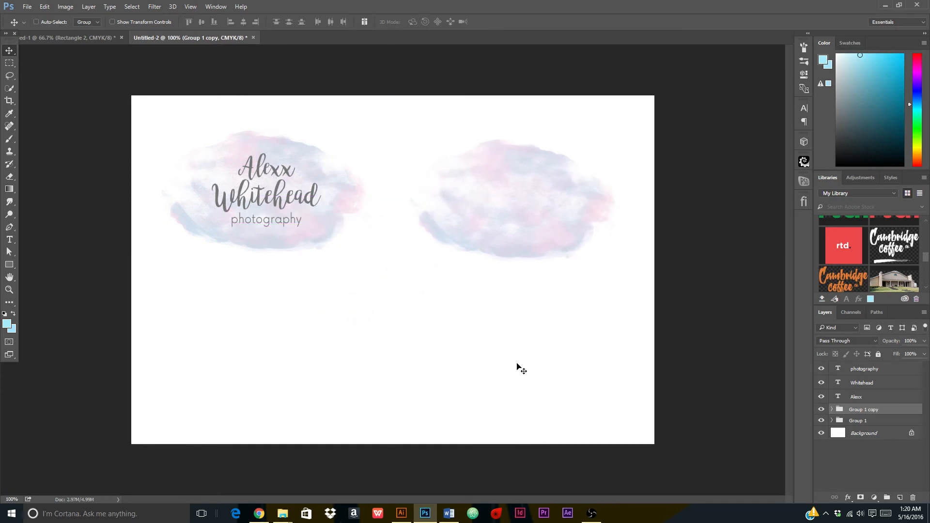
key("ctrl+plus")
key("ctrl+plus")
left_click_drag(536, 271, 148, 452)
key("ctrl+minus")
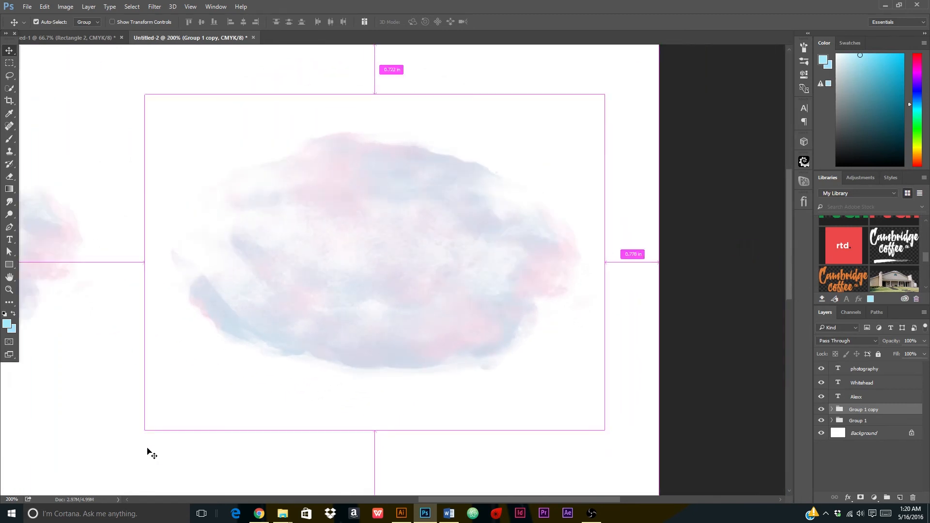
Draw an unfilled square, Rectangle 1, over the copied wash.
left_click(12, 266)
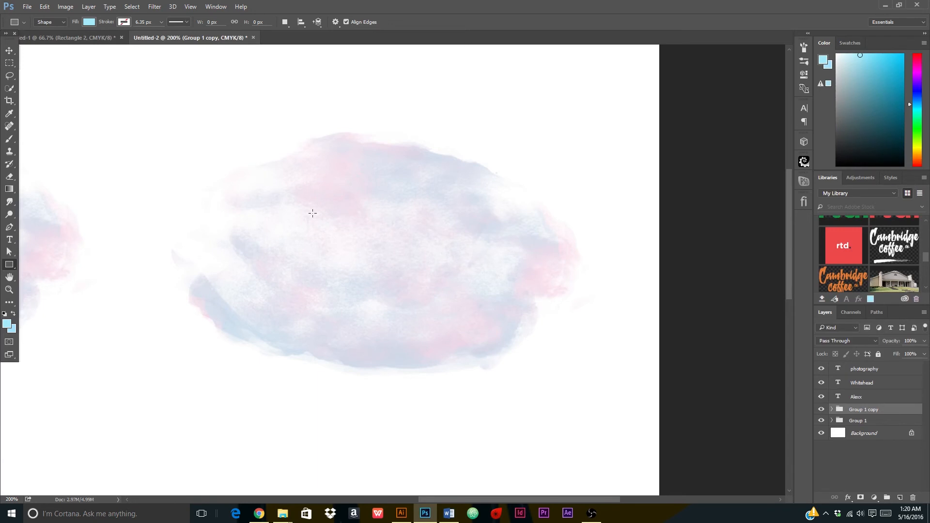
left_click_drag(299, 164, 513, 421)
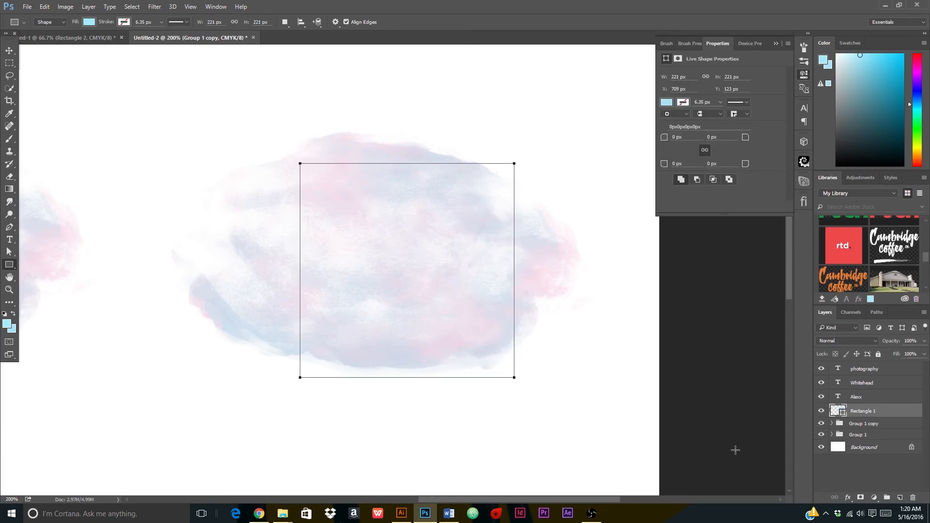
left_click(87, 23)
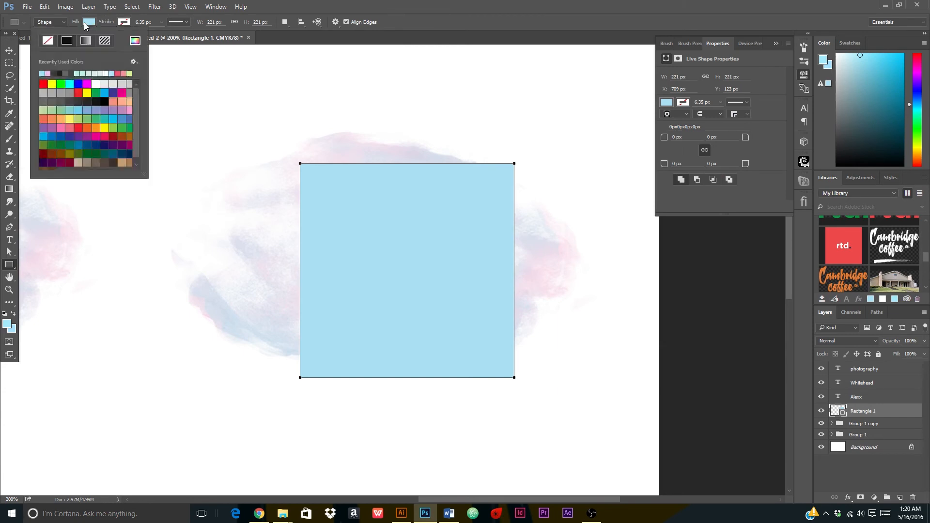
left_click(48, 40)
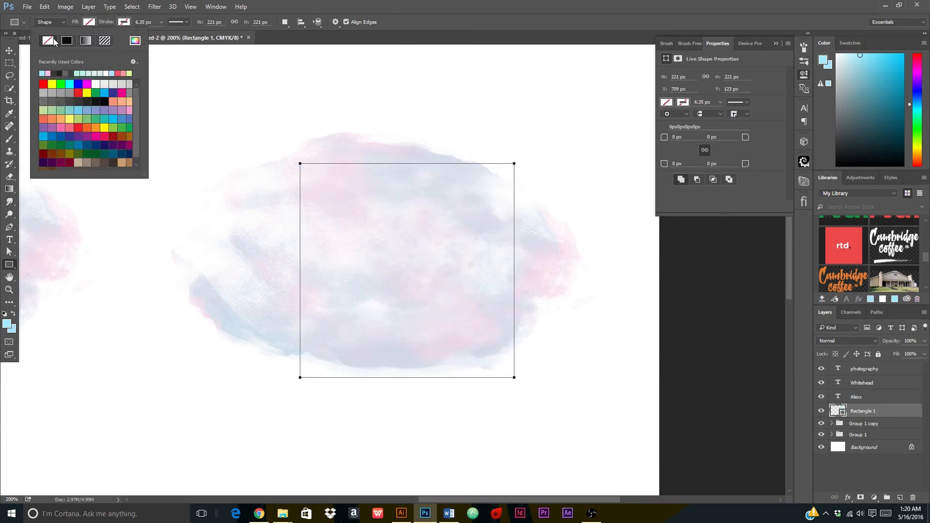
left_click(121, 24)
Give the square a grey #898989 outline and center it over the wash.
left_click(123, 23)
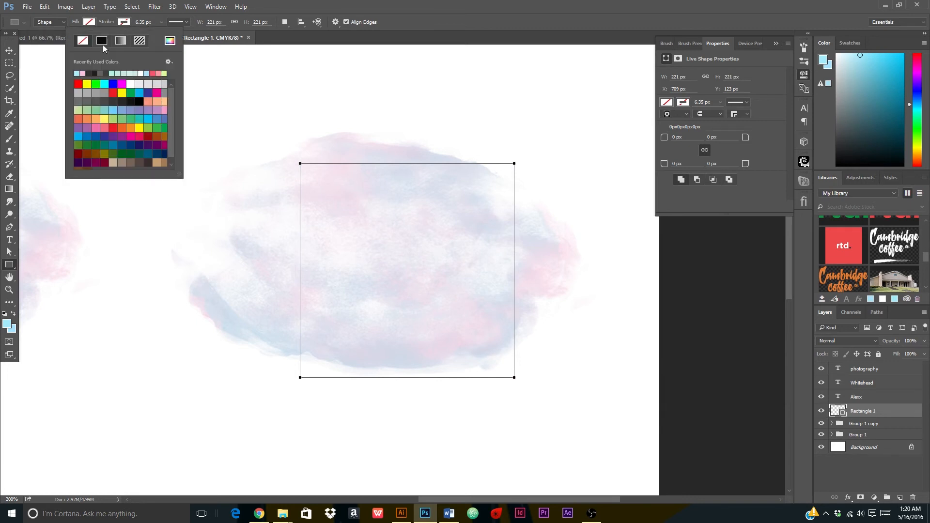
left_click(78, 73)
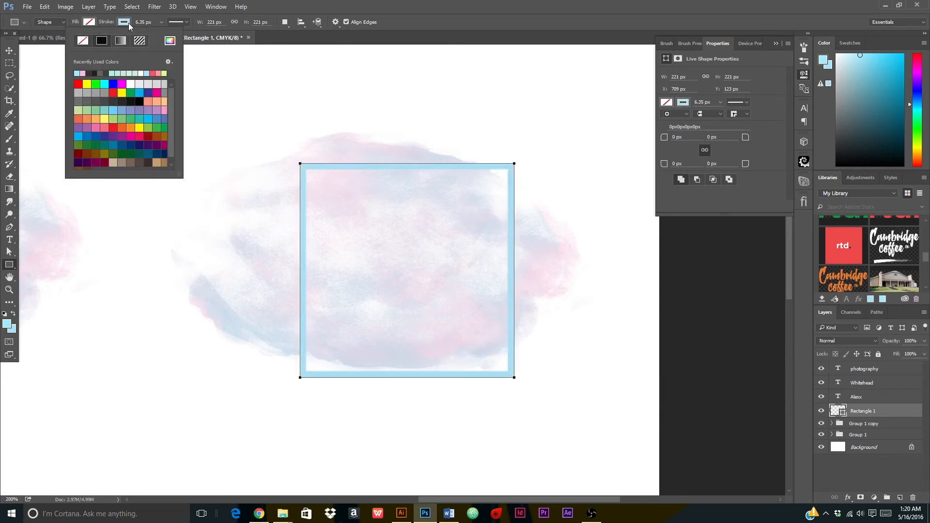
left_click(168, 44)
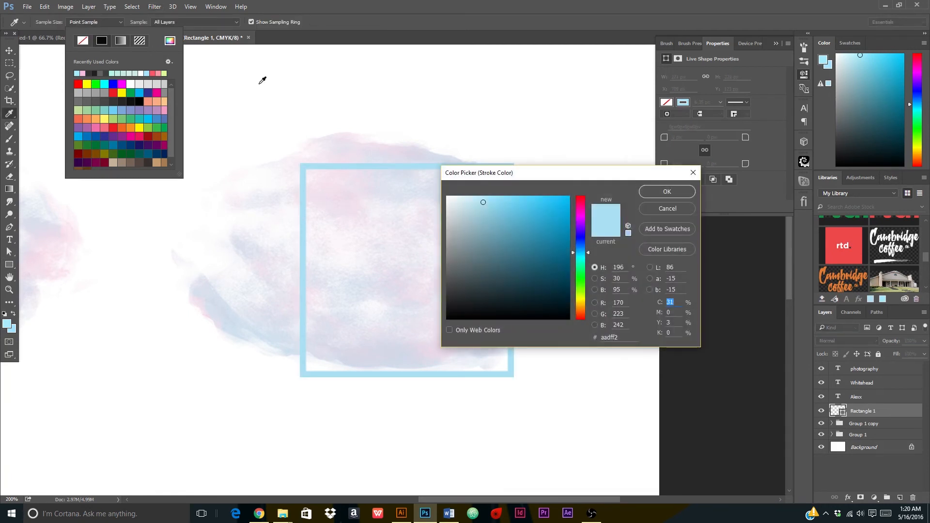
left_click(451, 217)
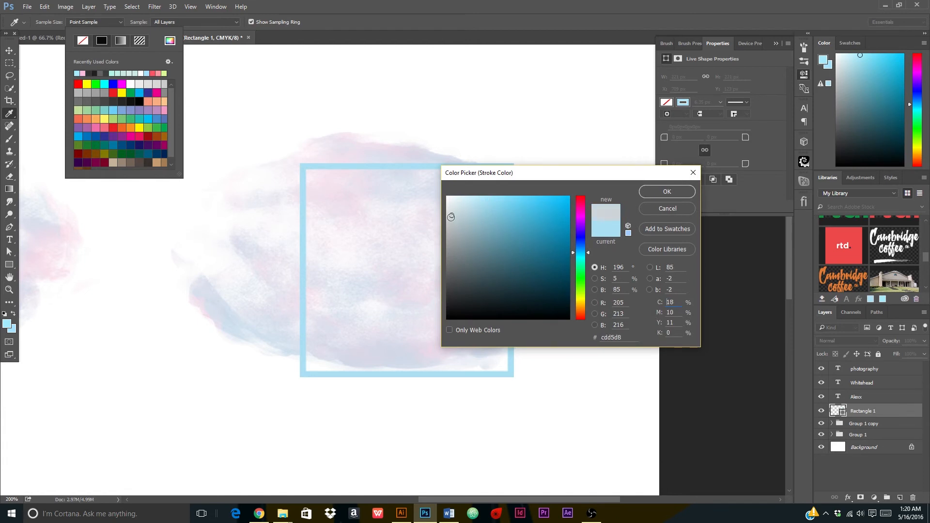
left_click_drag(451, 217, 445, 253)
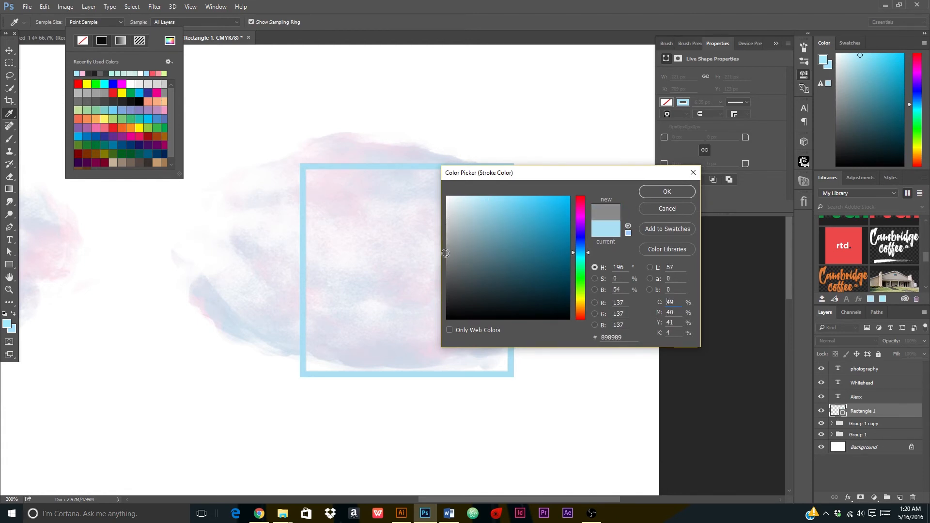
left_click(641, 191)
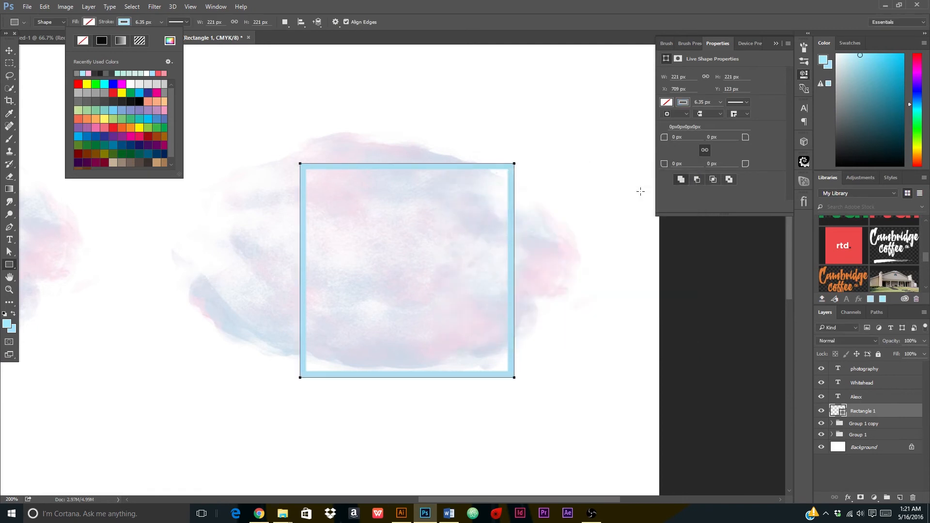
left_click(14, 52)
left_click_drag(420, 168, 404, 156)
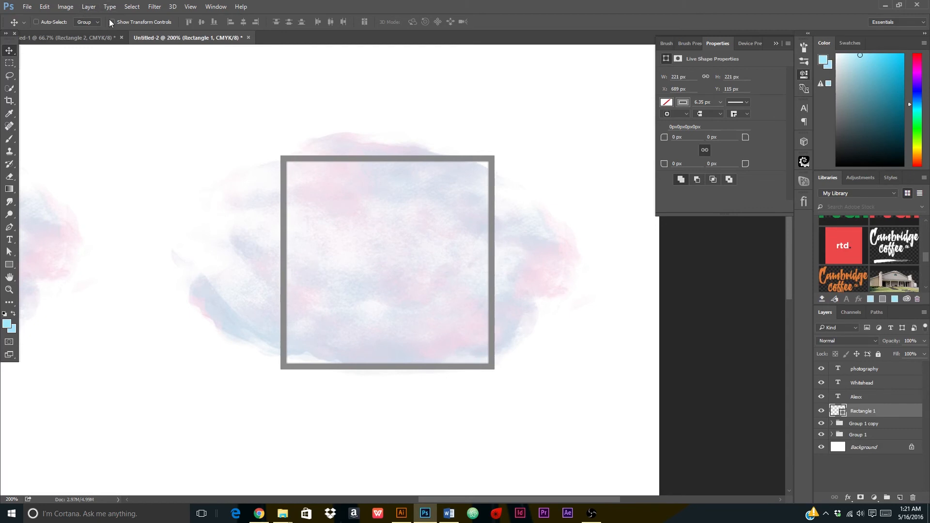
Set the frame's stroke width to 5.07 px and collapse the Properties panel.
left_click(9, 264)
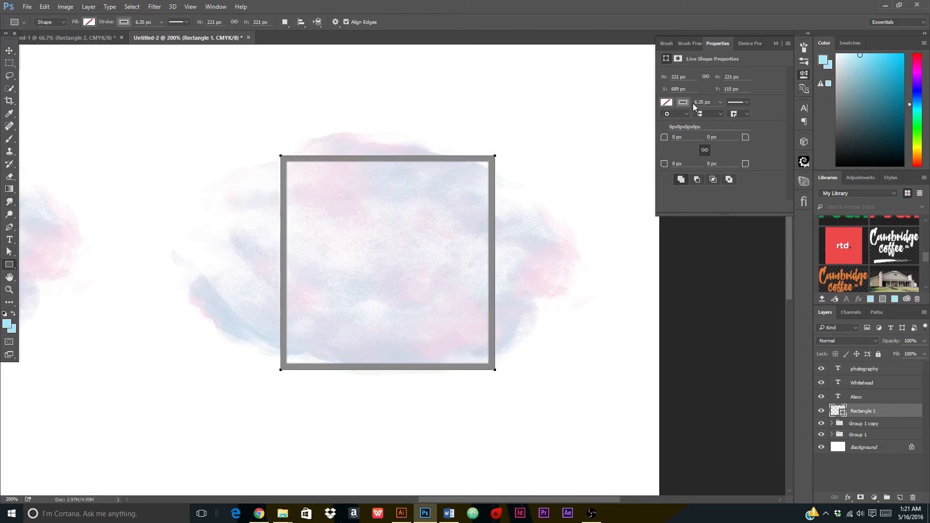
left_click(719, 103)
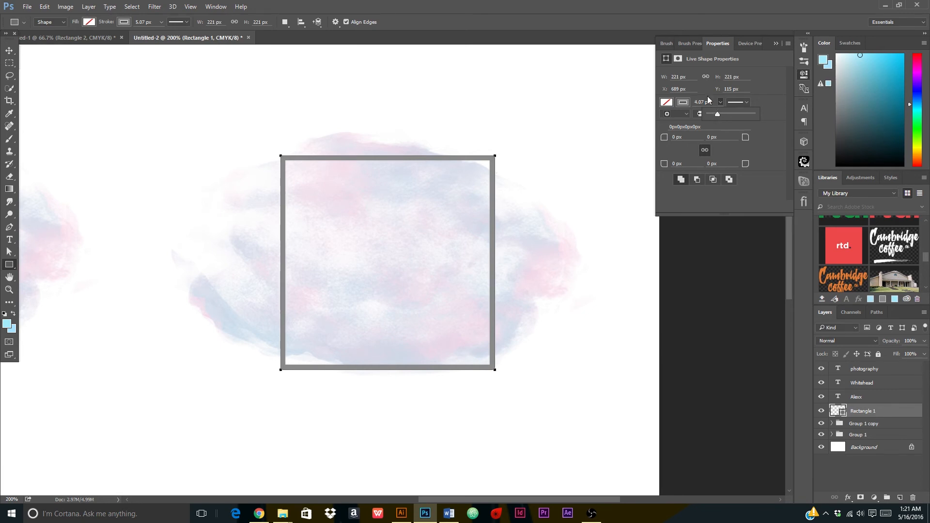
left_click(707, 96)
key("v")
left_click(777, 44)
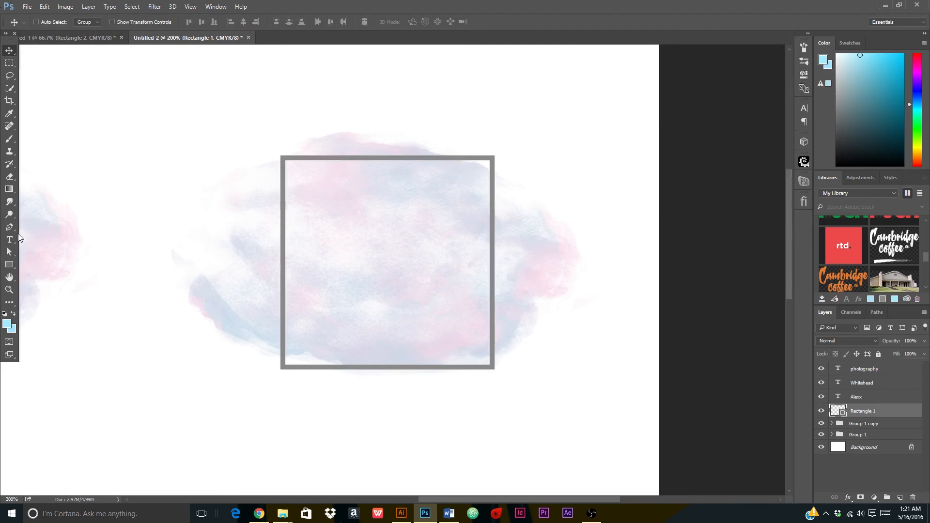
On a new layer, type 'ANW' in a larger font inside the frame.
left_click(14, 241)
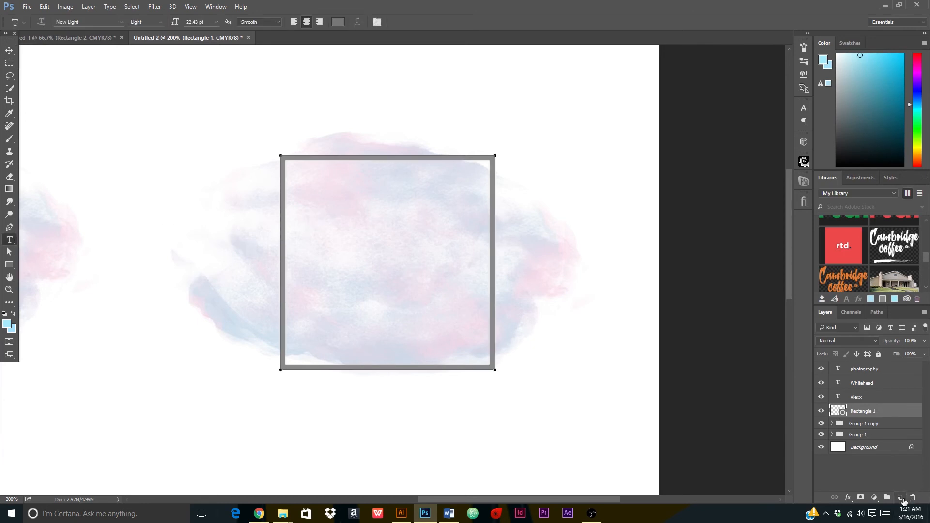
left_click(901, 498)
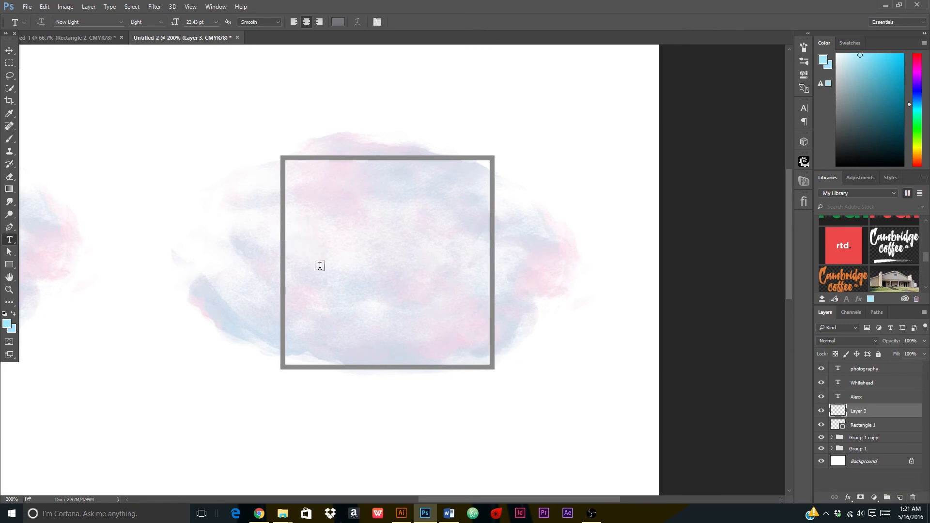
left_click(333, 230)
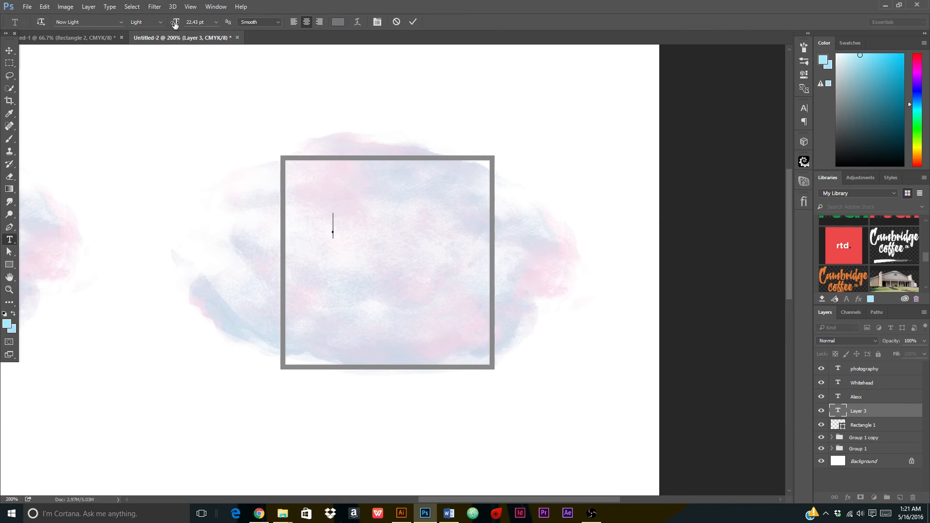
left_click_drag(182, 24, 187, 25)
type("AN")
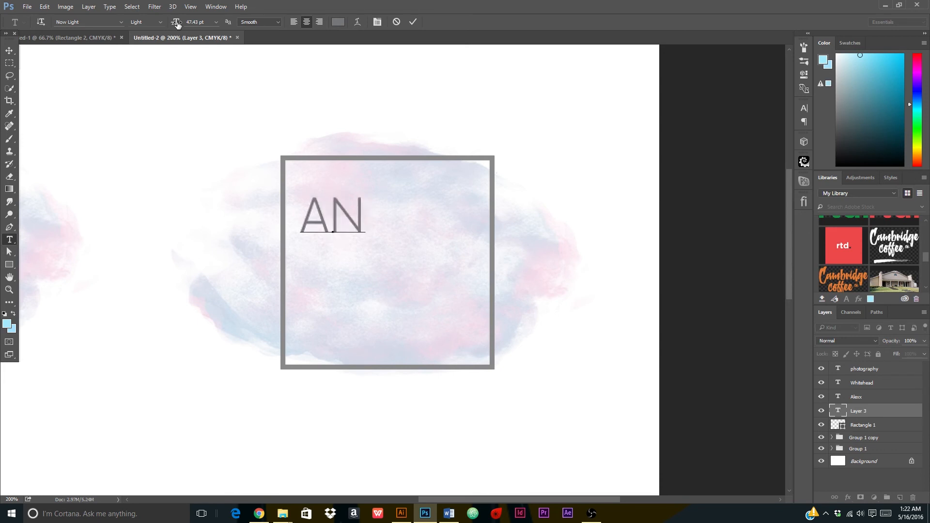
type("W")
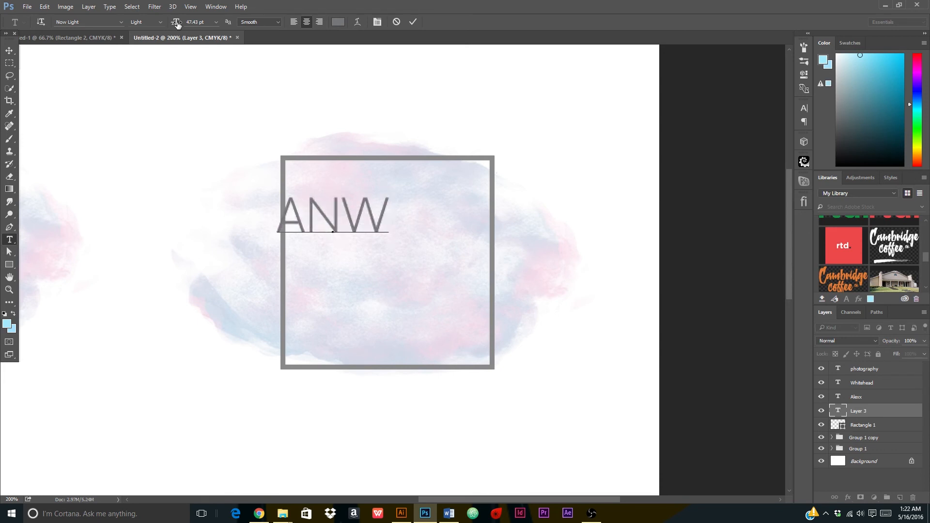
left_click(416, 22)
left_click(10, 50)
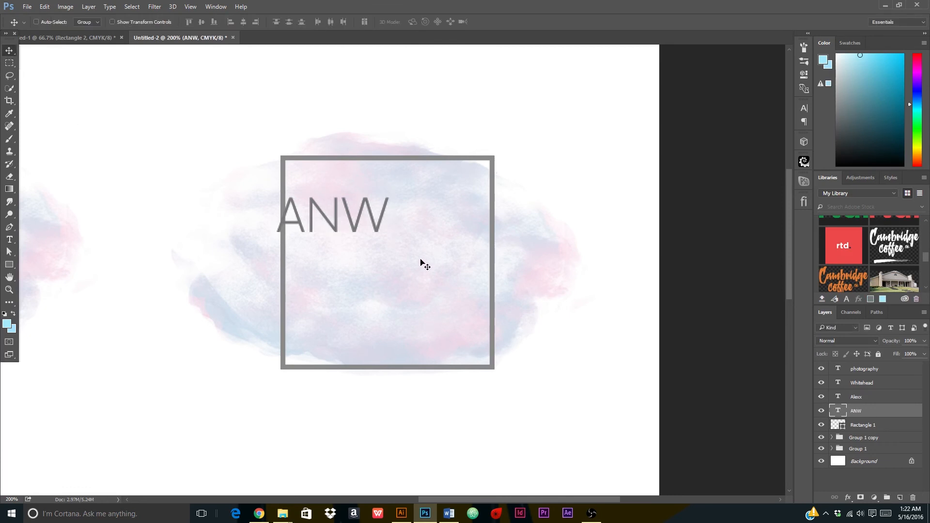
Enlarge ANW to about 143%, centre it in the upper frame, and duplicate it below.
left_click_drag(323, 212, 380, 215)
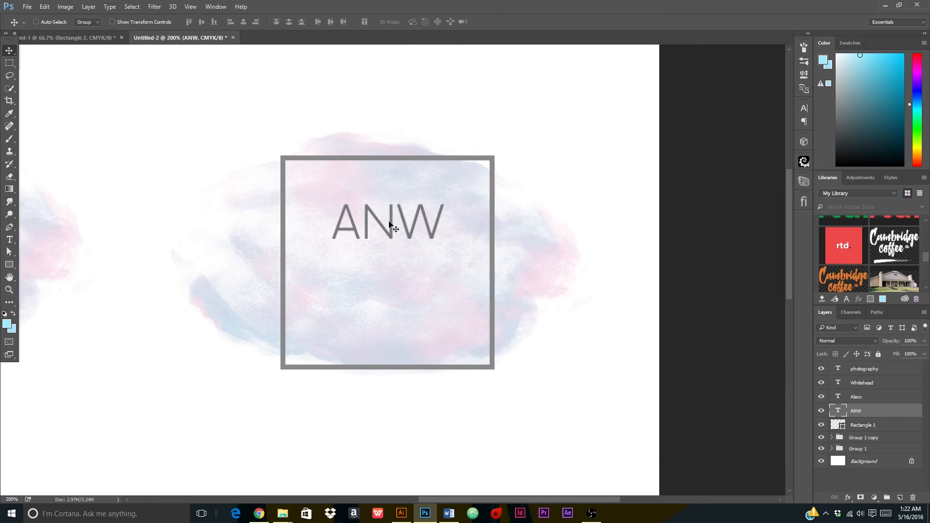
left_click_drag(390, 224, 389, 225)
key("ctrl+t")
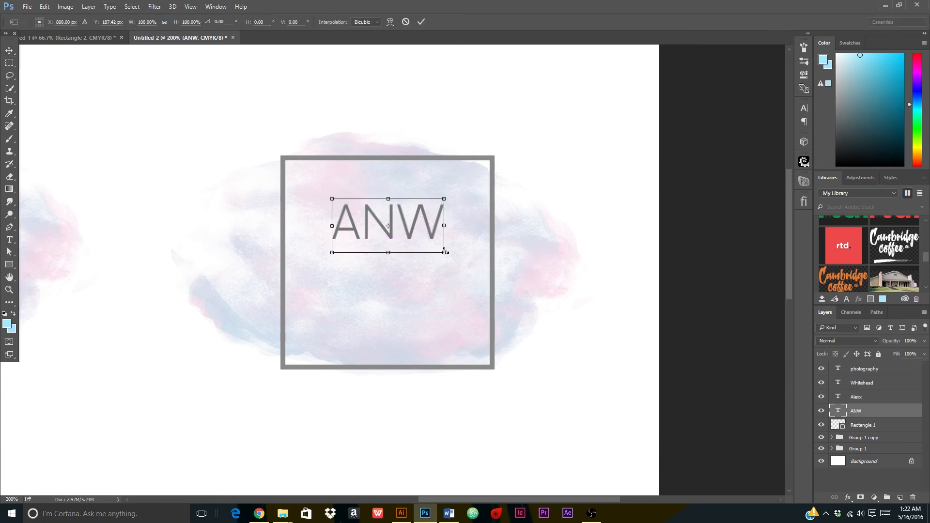
left_click_drag(444, 252, 461, 262)
left_click_drag(420, 217, 415, 218)
left_click_drag(460, 262, 467, 266)
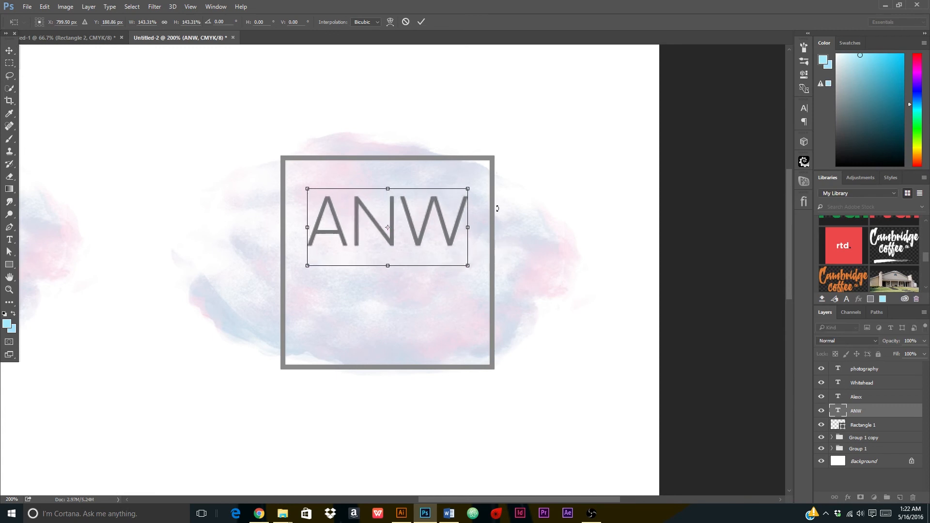
left_click(421, 21)
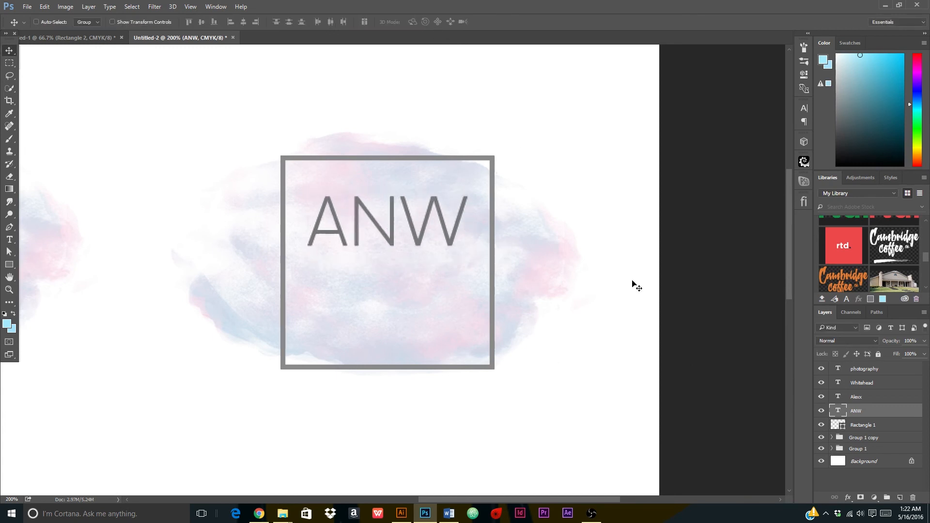
left_click_drag(421, 220, 417, 220)
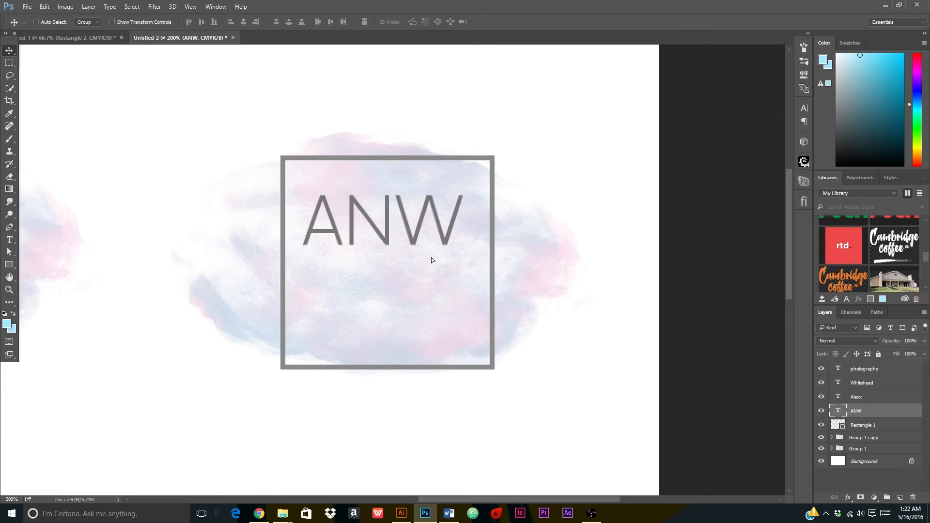
left_click_drag(431, 260, 437, 296)
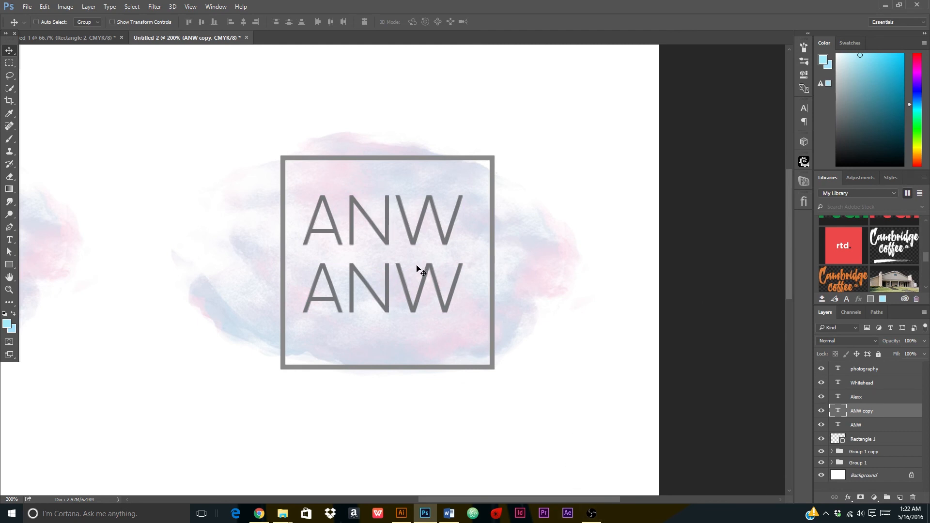
Retype the lower ANW copy as 'photography' and shrink it to about a third.
left_click(8, 240)
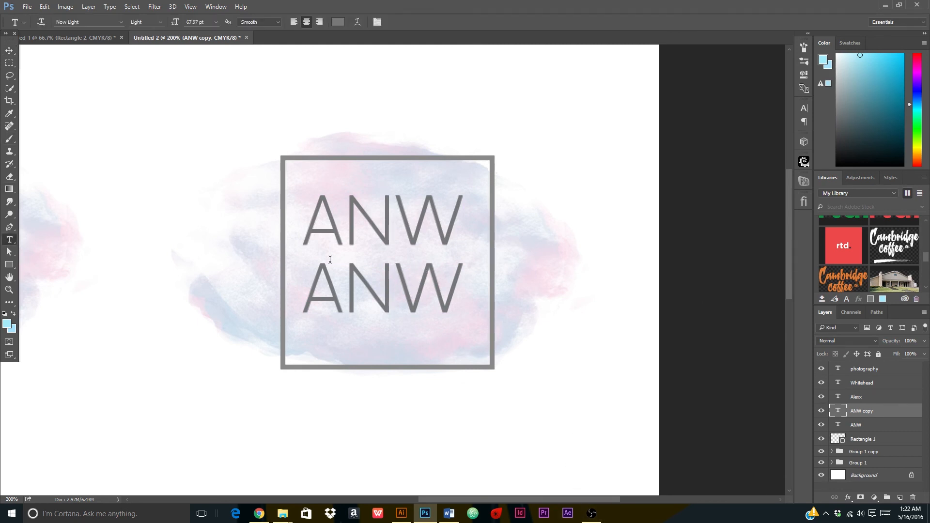
double_click(355, 269)
type("phot")
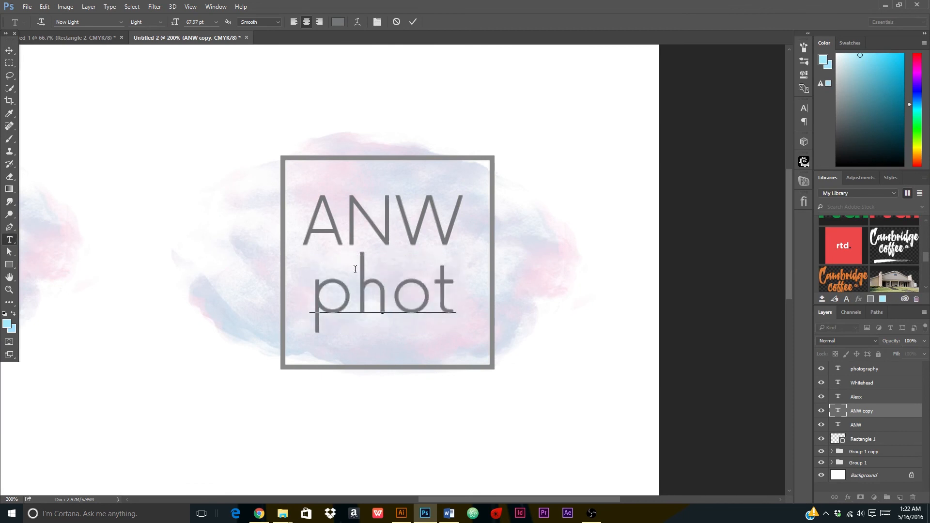
key("BackSpace")
type("tography")
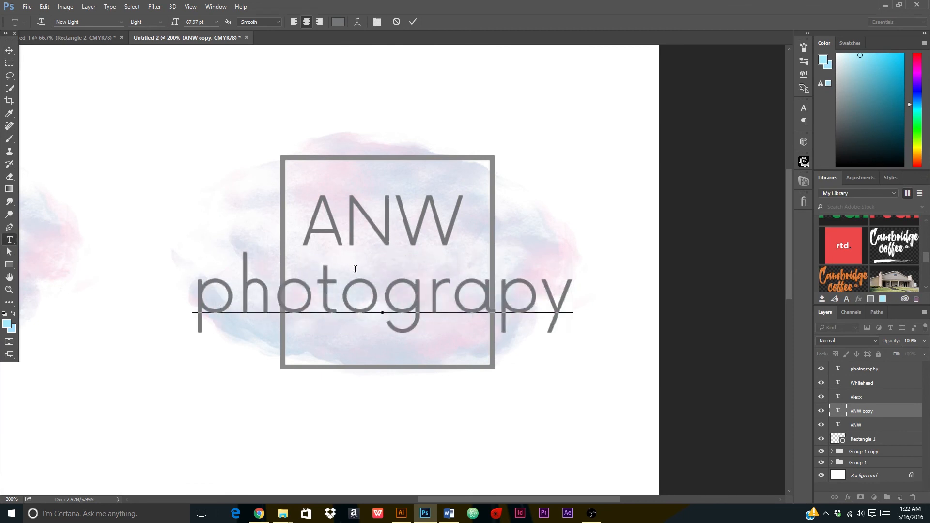
key("BackSpace")
type("hy")
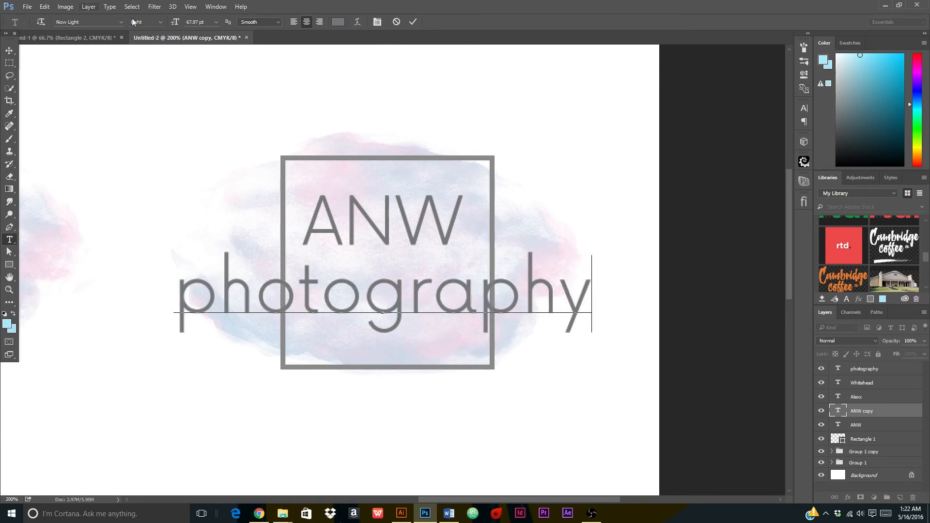
left_click(413, 22)
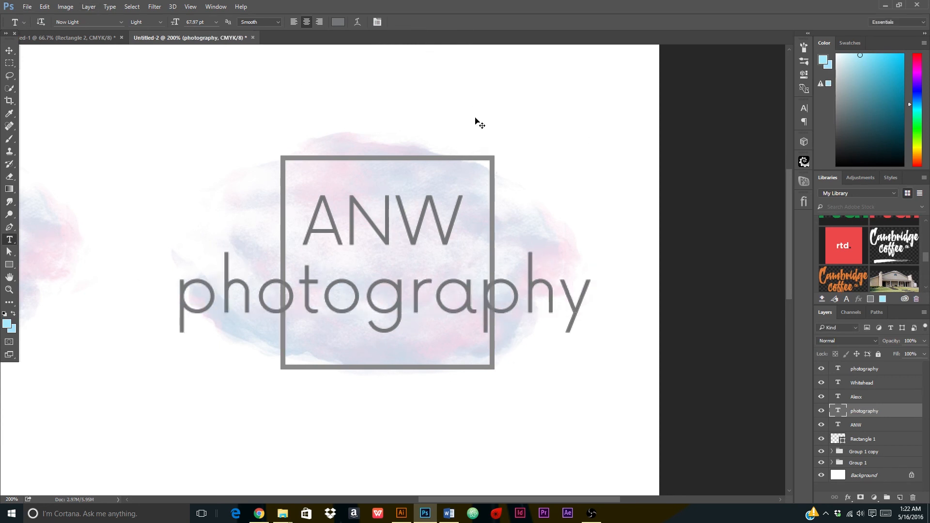
key("ctrl+t")
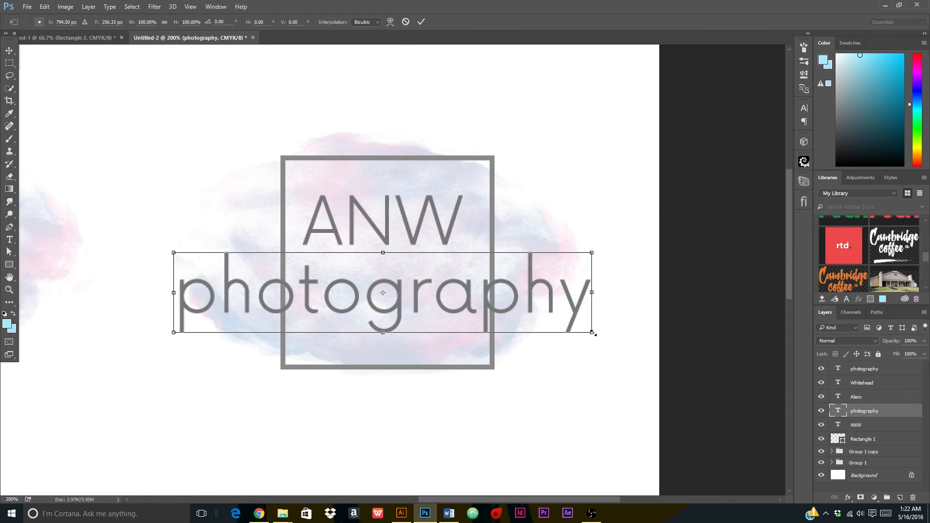
left_click_drag(592, 332, 411, 269)
left_click(421, 22)
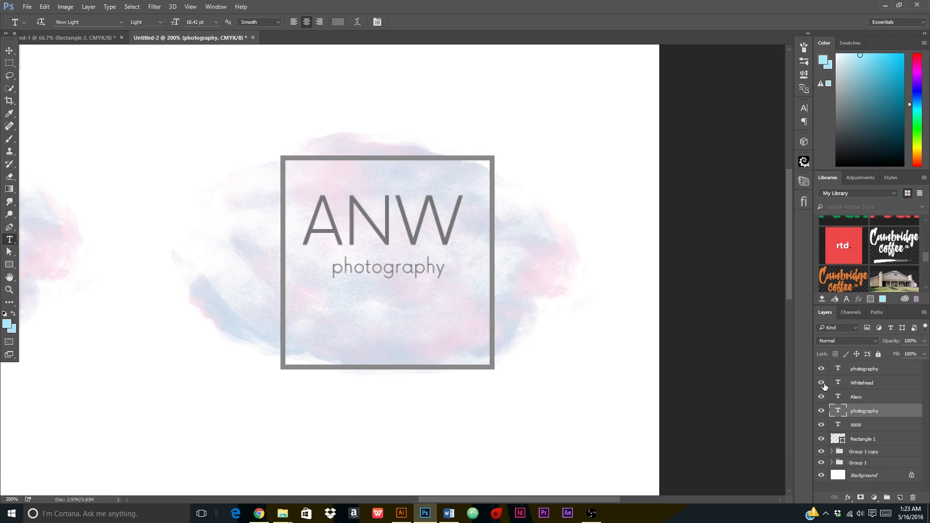
Move the ANW and photography pair to the frame's centre, enlarging it to about 106%.
left_click(860, 426, "shift")
key("ctrl+t")
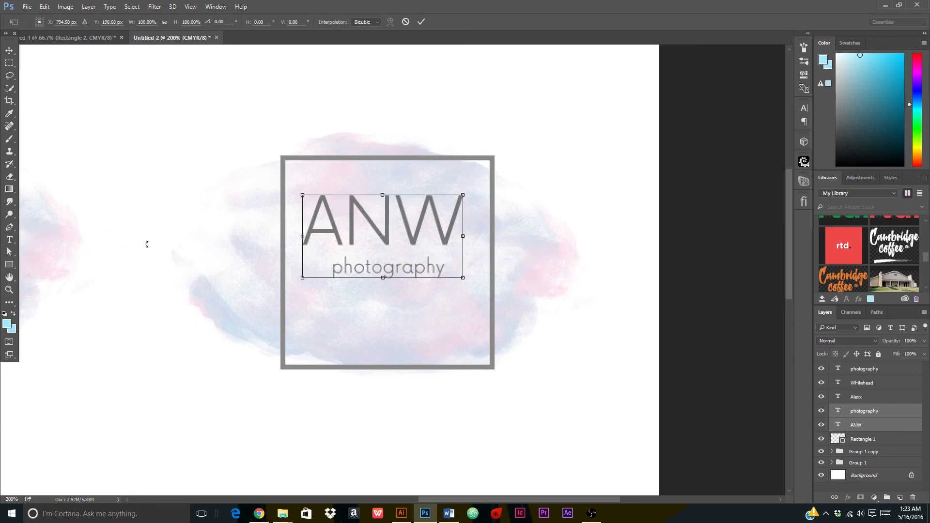
left_click_drag(395, 227, 400, 253)
left_click_drag(307, 220, 302, 219)
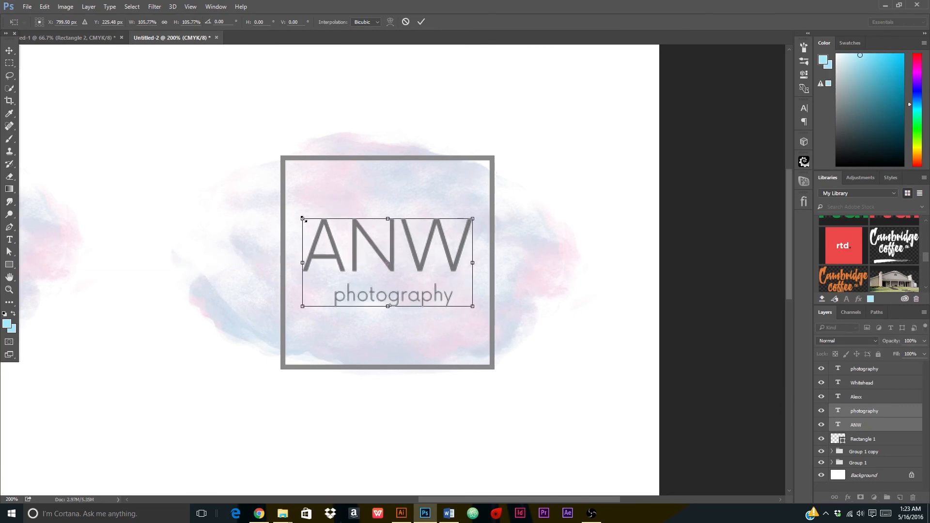
left_click(419, 21)
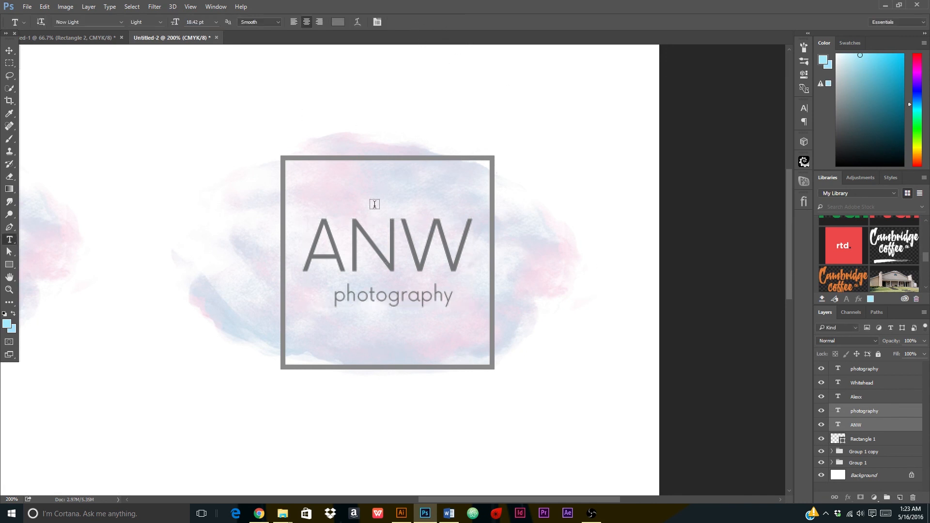
key("ctrl+minus")
key("ctrl+minus")
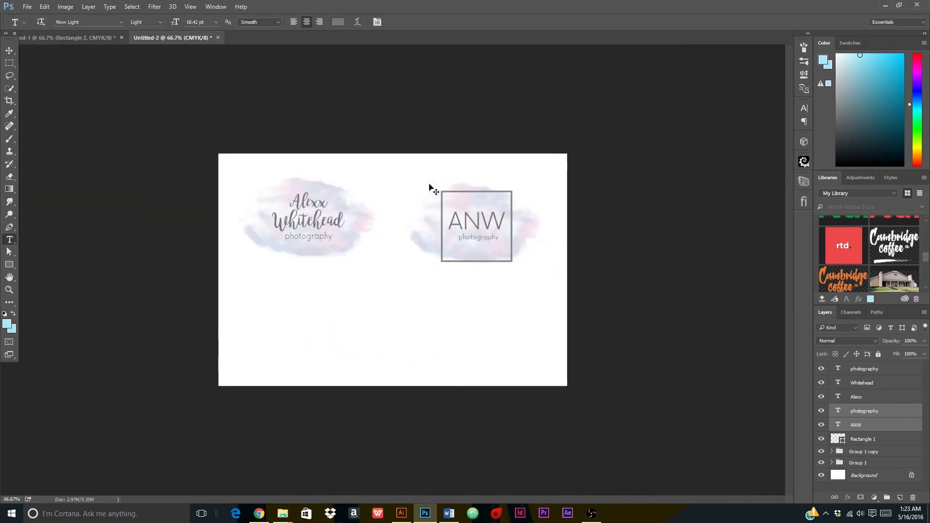
key("ctrl+plus")
key("ctrl+plus")
key("ctrl+minus")
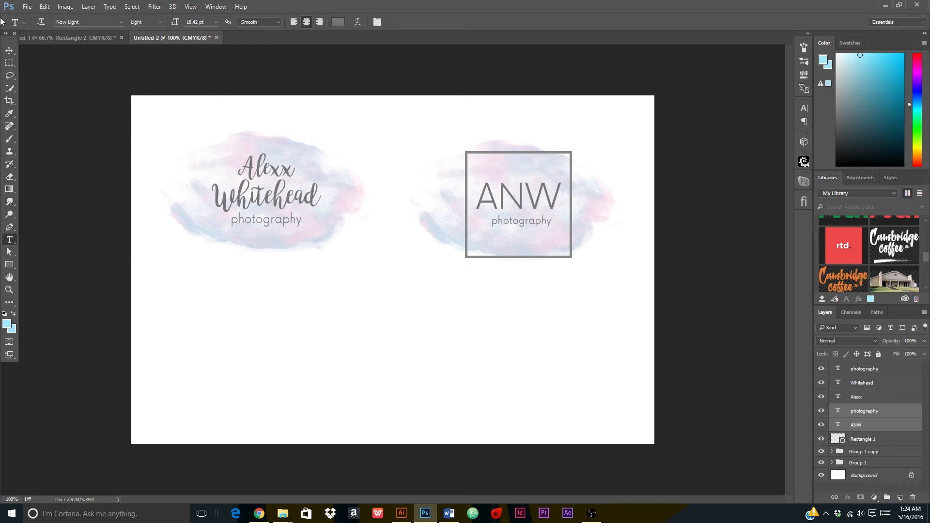
left_click(10, 51)
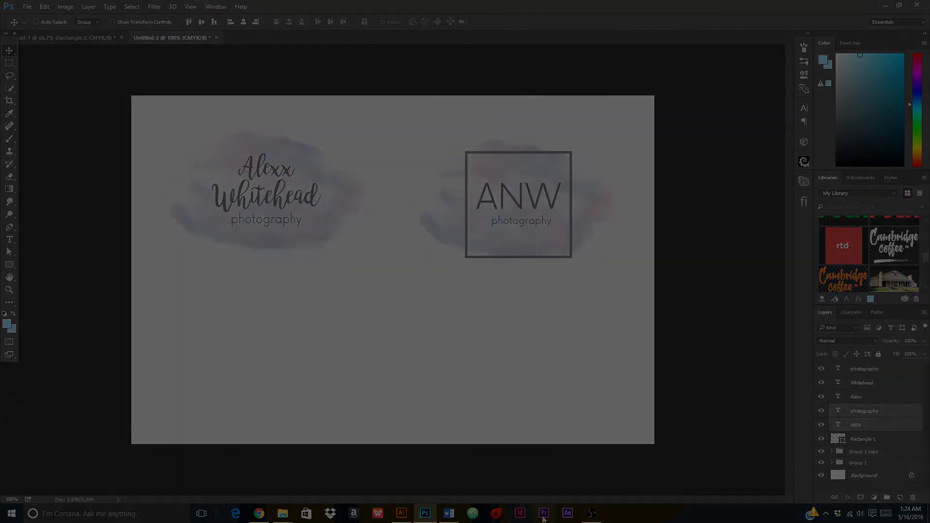